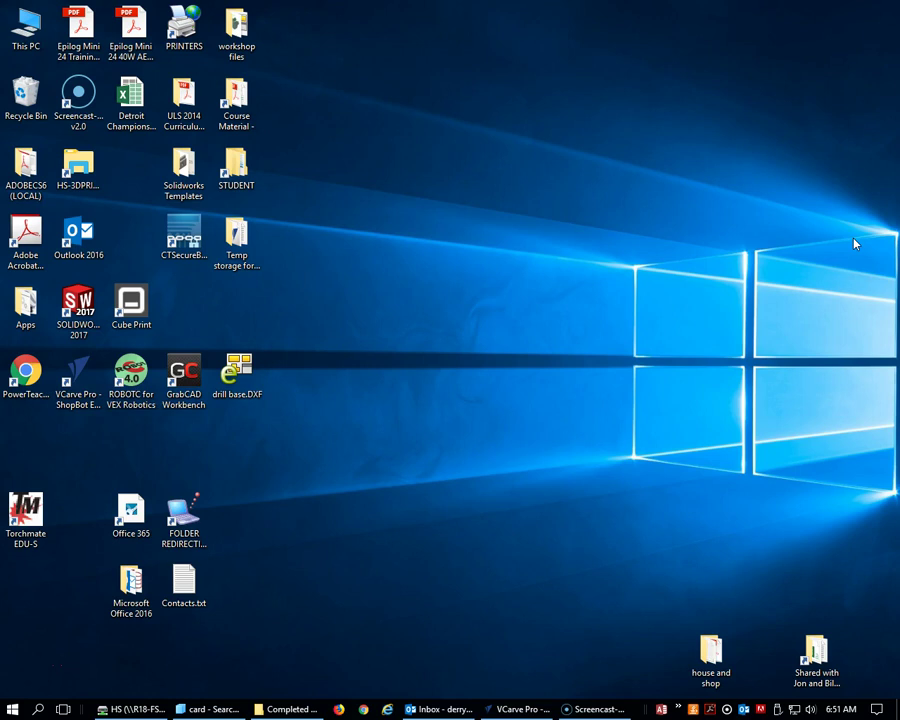
# Launch VCarve Pro and create a new file.
pyautogui.click(876, 243)
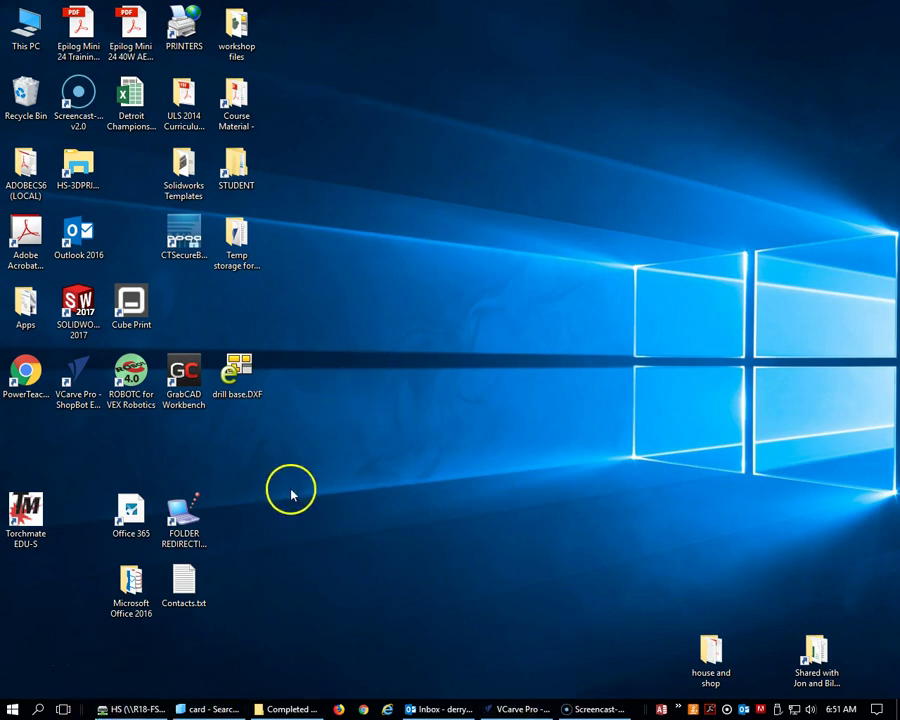
pyautogui.doubleClick(80, 374)
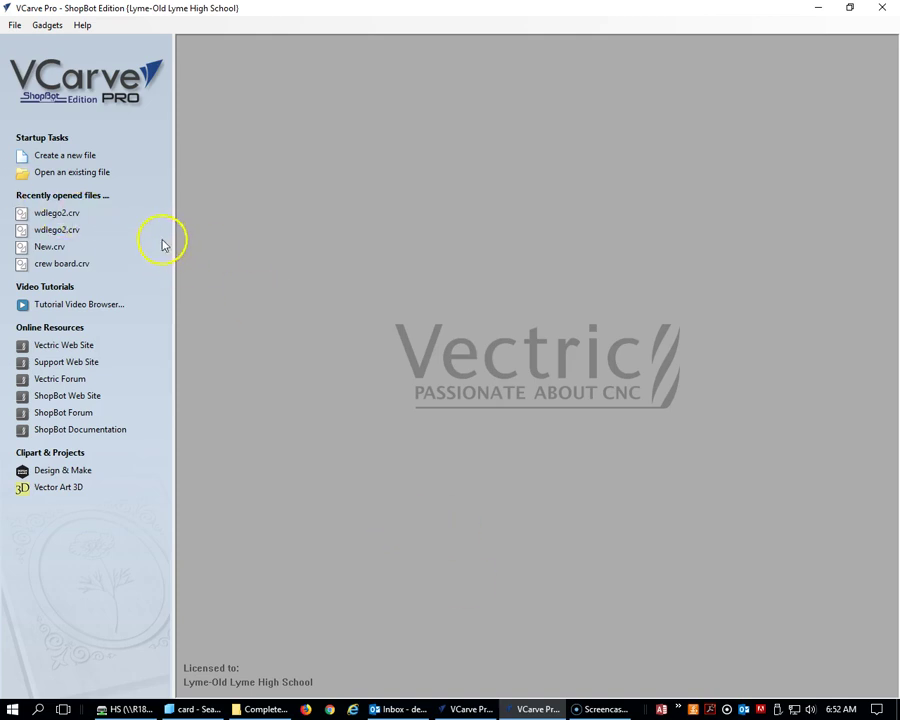
pyautogui.click(74, 155)
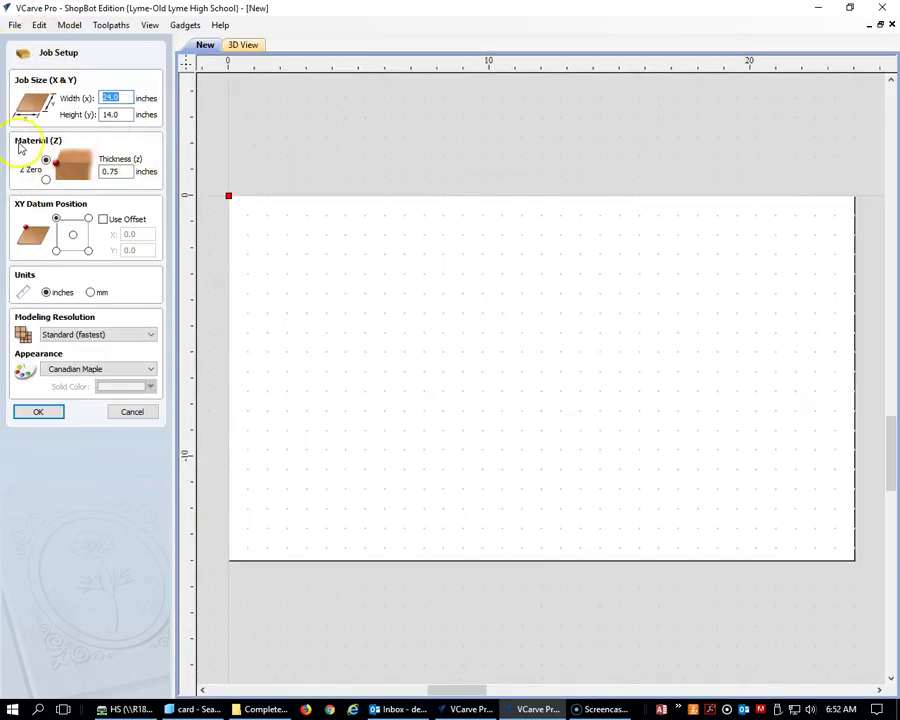
# Set the job height to 12 inches with the XY datum at the board's top-left corner, and accept the job setup.
pyautogui.press('Tab')
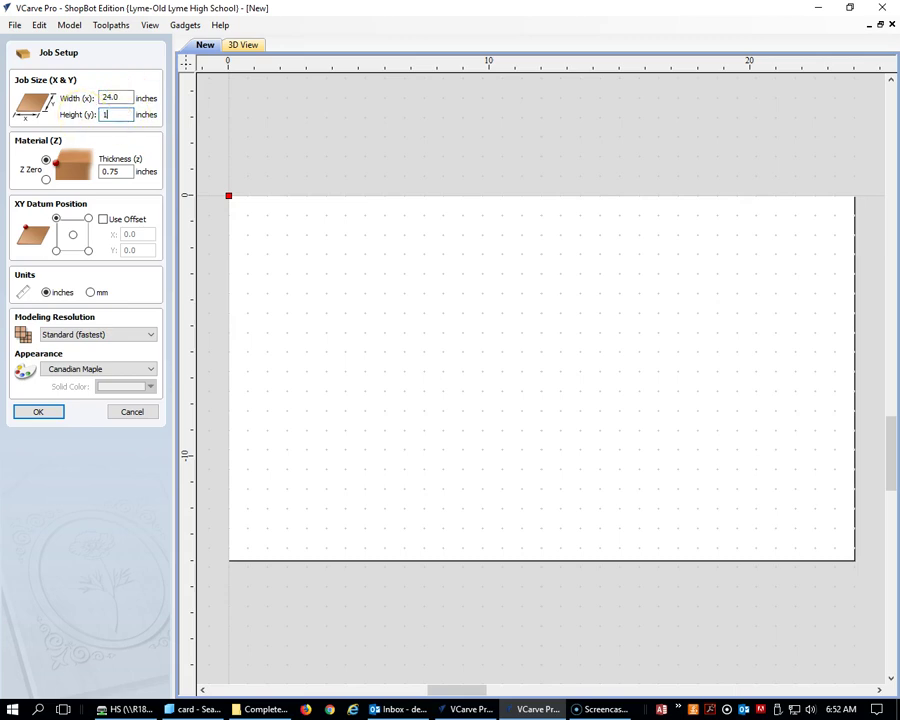
pyautogui.write('12')
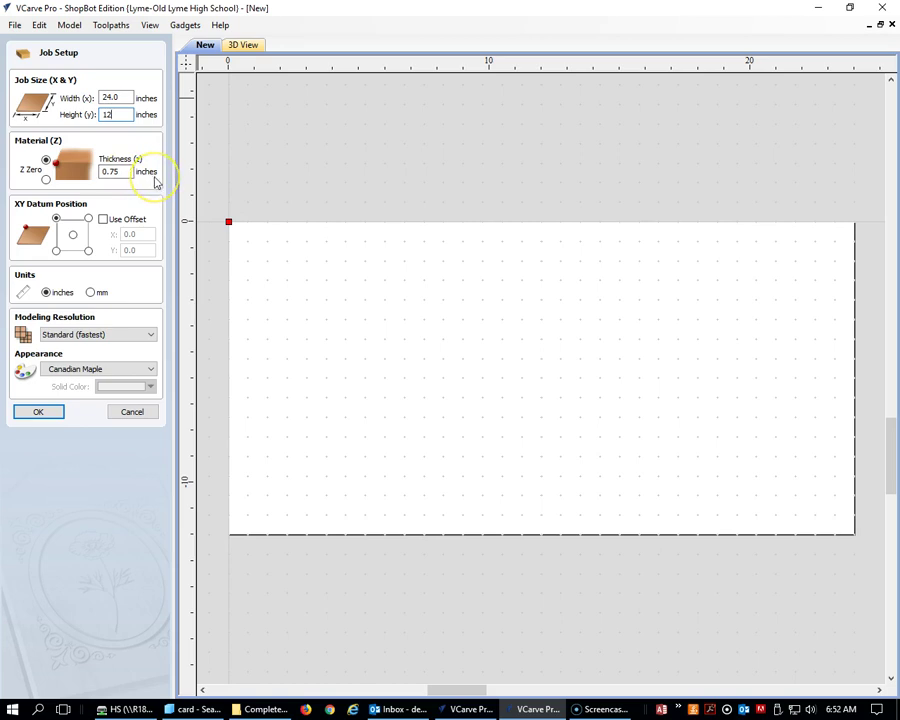
pyautogui.click(56, 250)
pyautogui.click(88, 250)
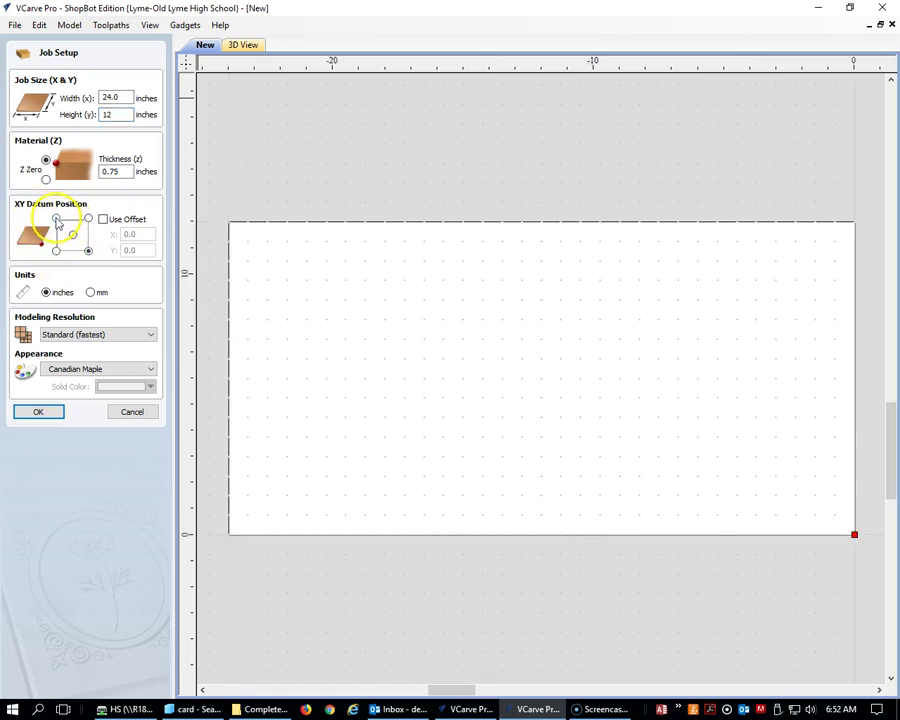
pyautogui.click(56, 218)
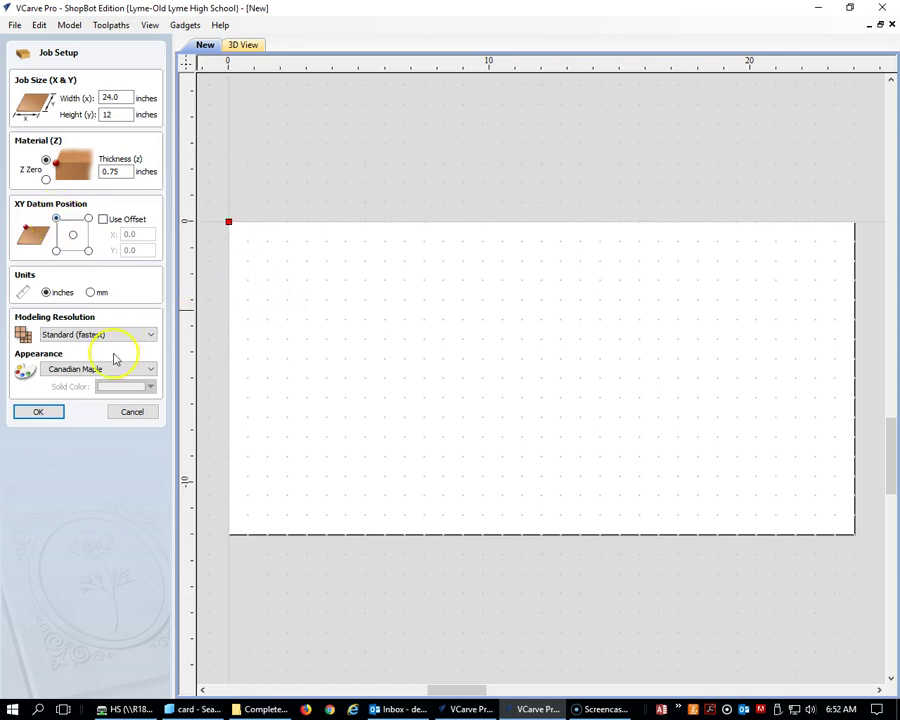
pyautogui.click(30, 417)
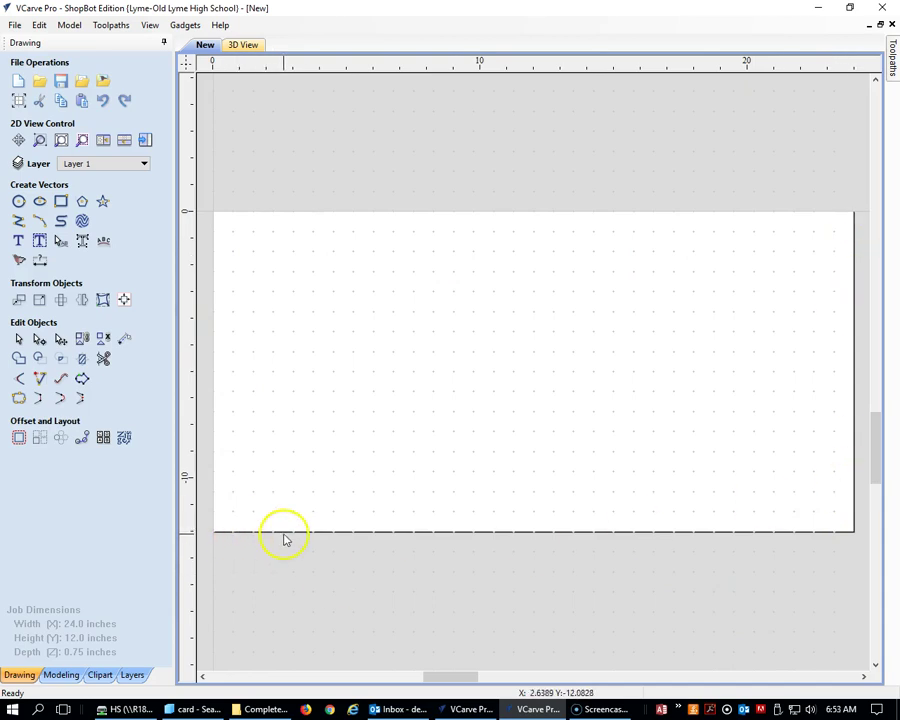
# Review the snap options, checking Snap to Grid and its grid spacing.
pyautogui.scroll(-1, 242, 252)
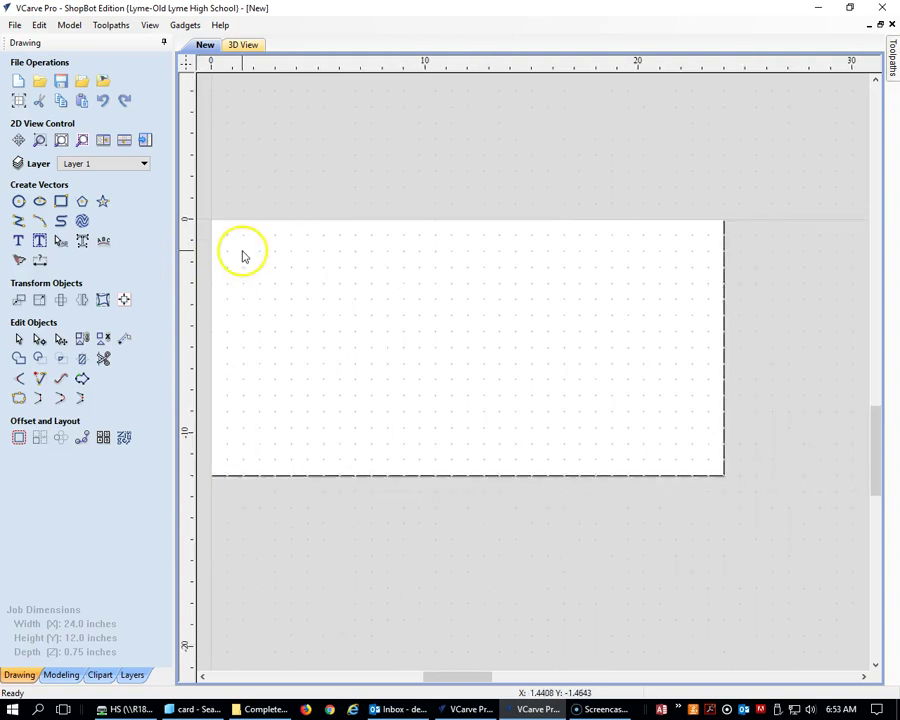
pyautogui.scroll(2, 240, 256)
pyautogui.scroll(1, 239, 256)
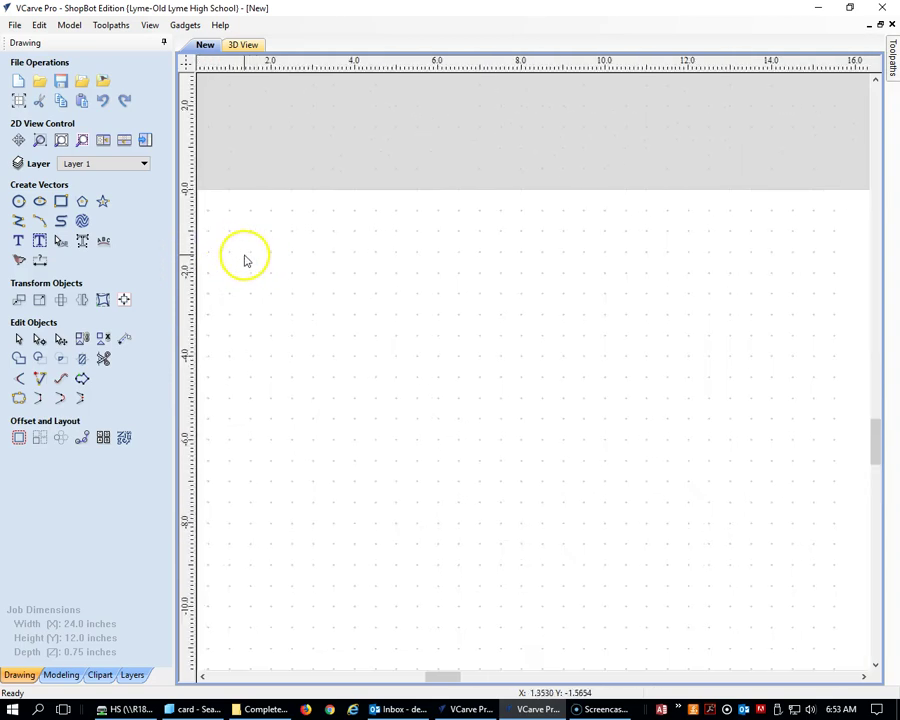
pyautogui.scroll(-3, 244, 256)
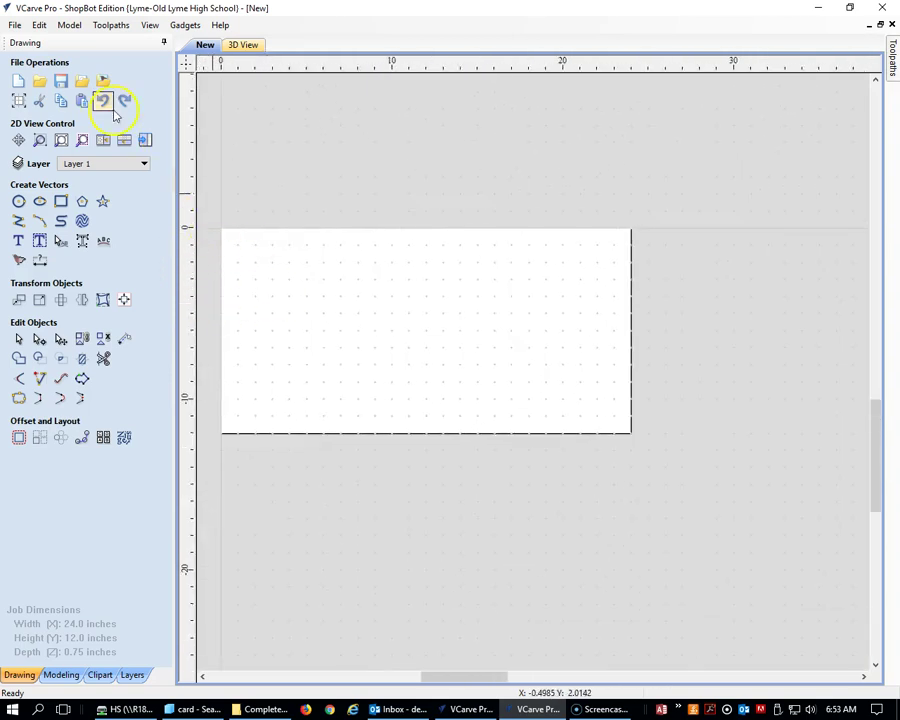
pyautogui.click(39, 26)
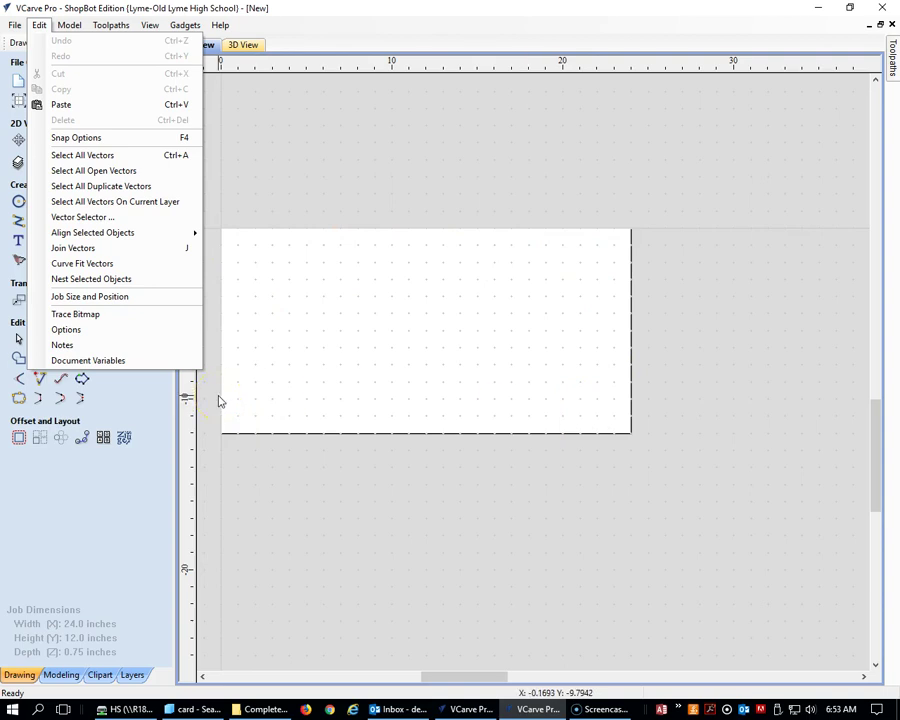
pyautogui.click(113, 145)
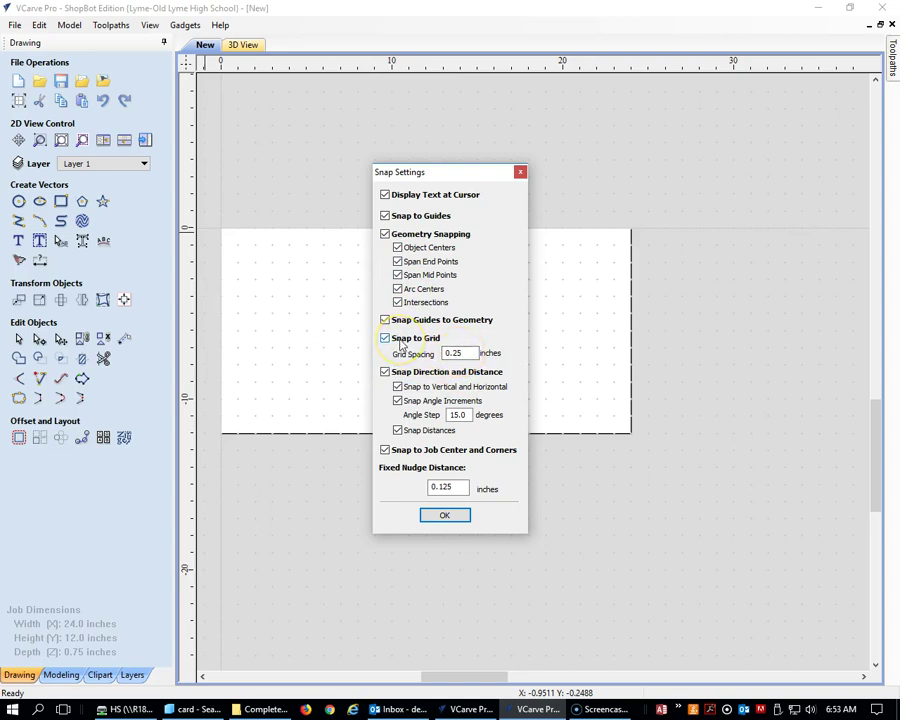
pyautogui.click(471, 353)
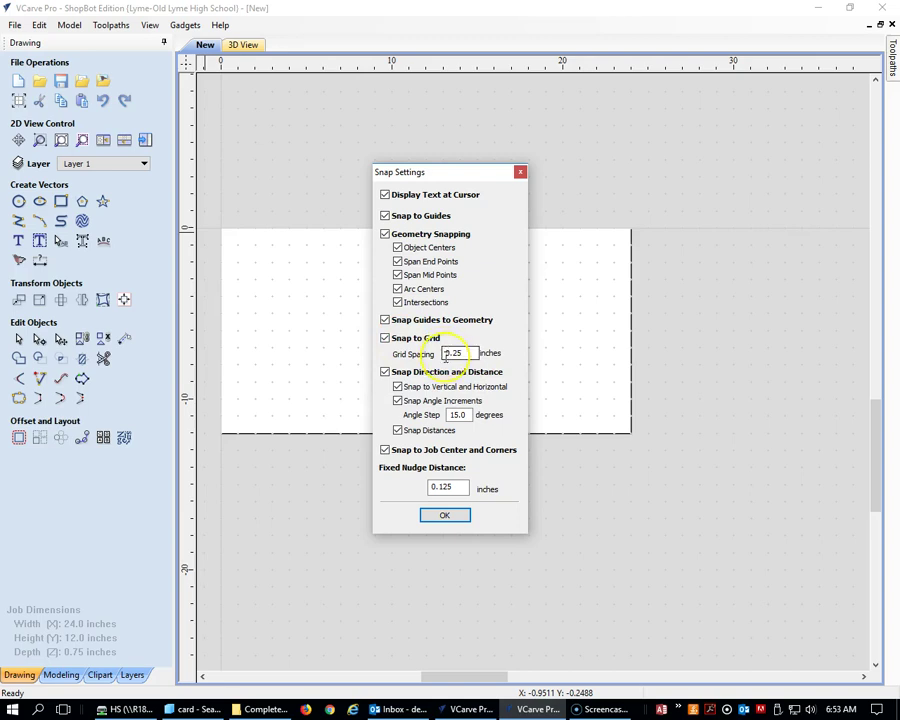
pyautogui.click(445, 516)
# Draw an open polyline about 0.75 inches wide and 2 inches tall near the board's top-left corner, ending at X 1.0, Y -0.25.
pyautogui.scroll(5, 241, 221)
pyautogui.scroll(-3, 239, 222)
pyautogui.scroll(3, 231, 214)
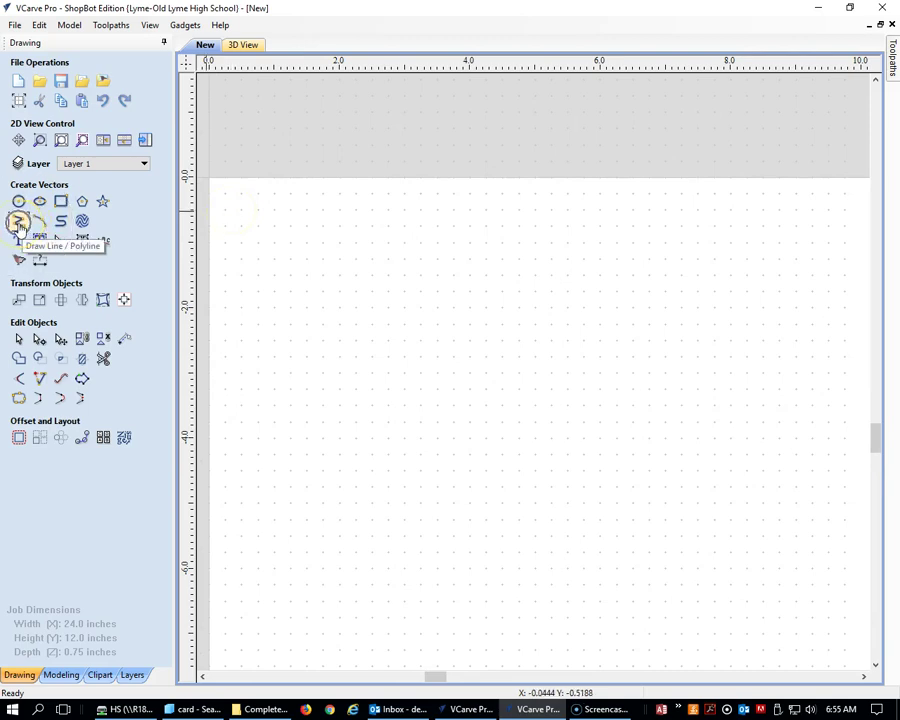
pyautogui.click(19, 222)
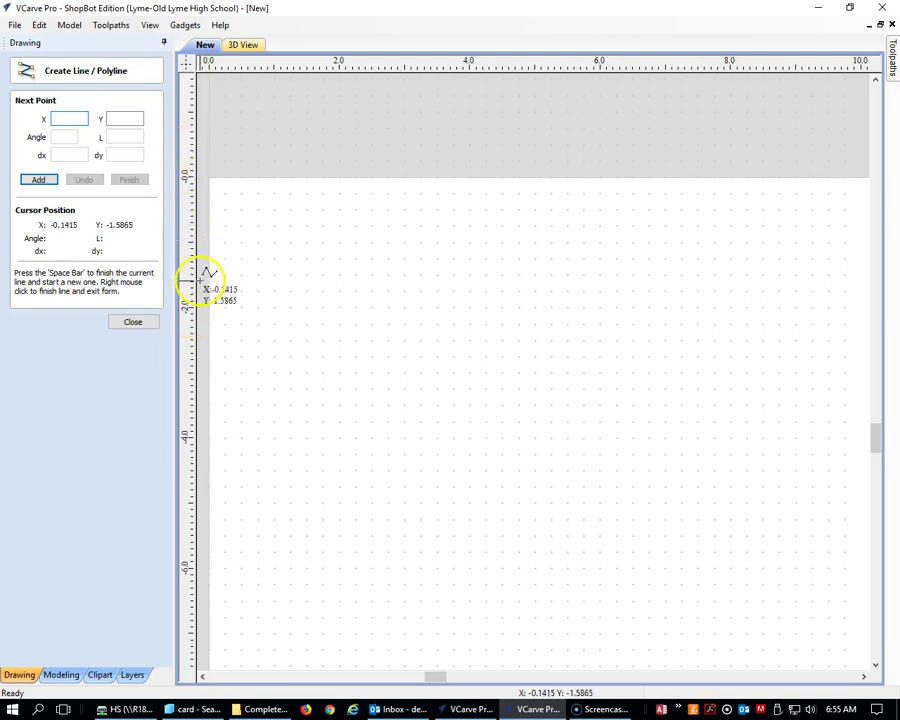
pyautogui.click(259, 323)
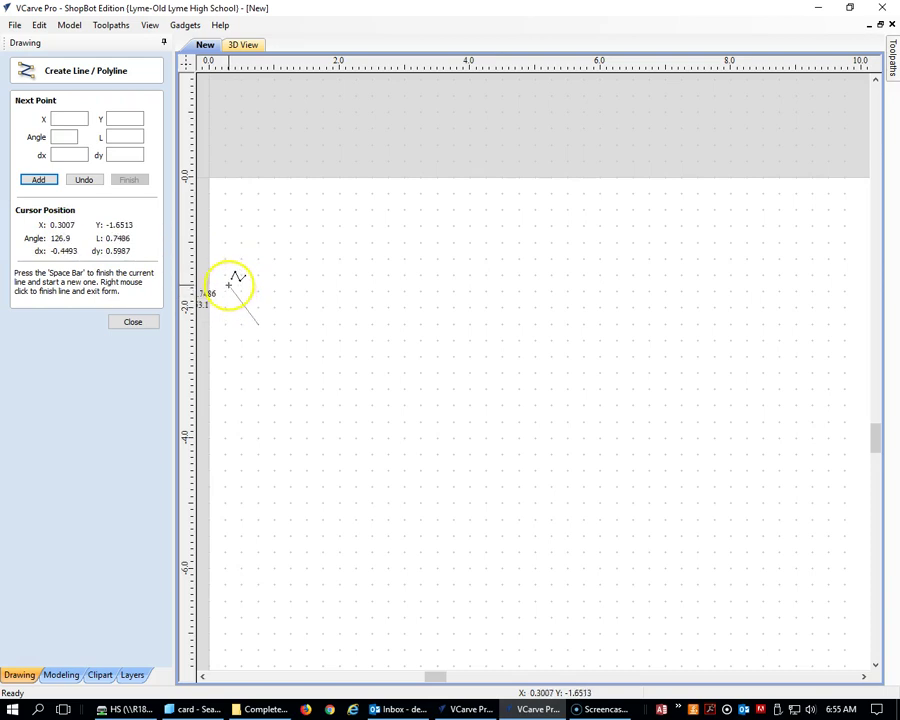
pyautogui.click(227, 271)
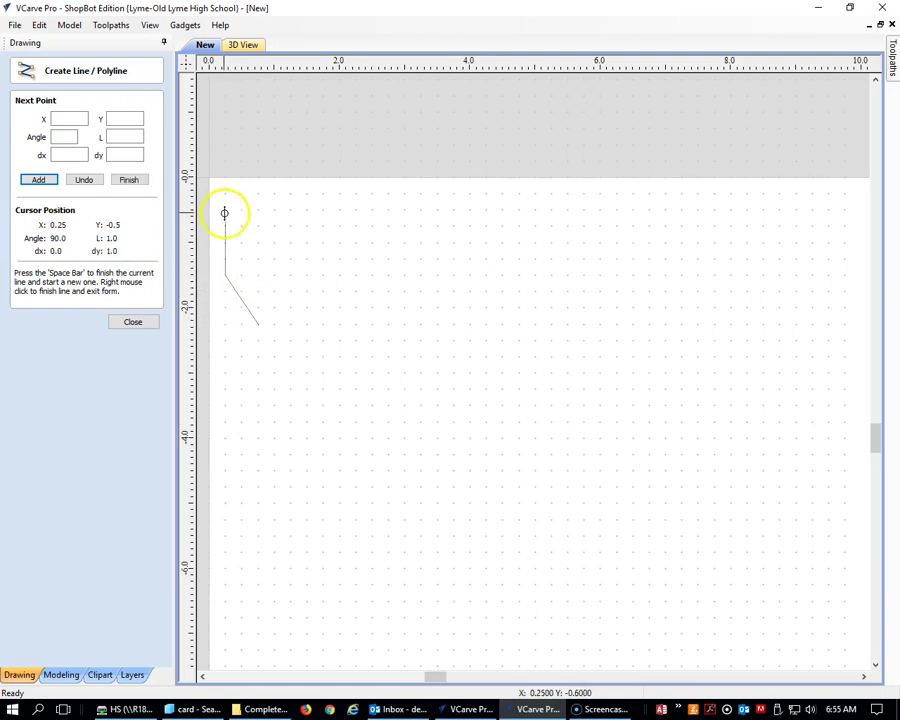
pyautogui.click(225, 224)
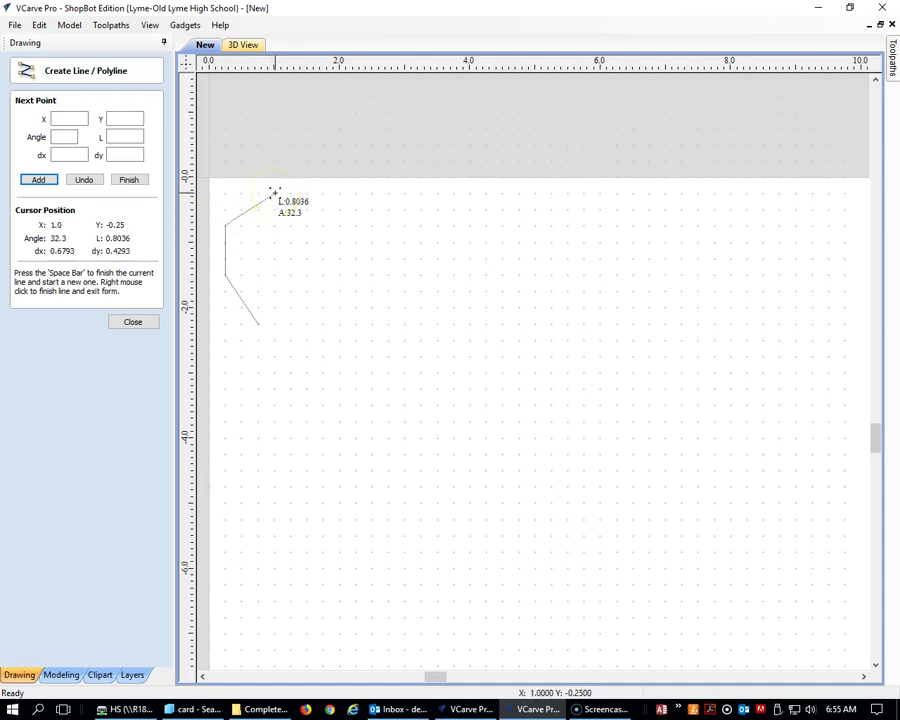
pyautogui.click(273, 192)
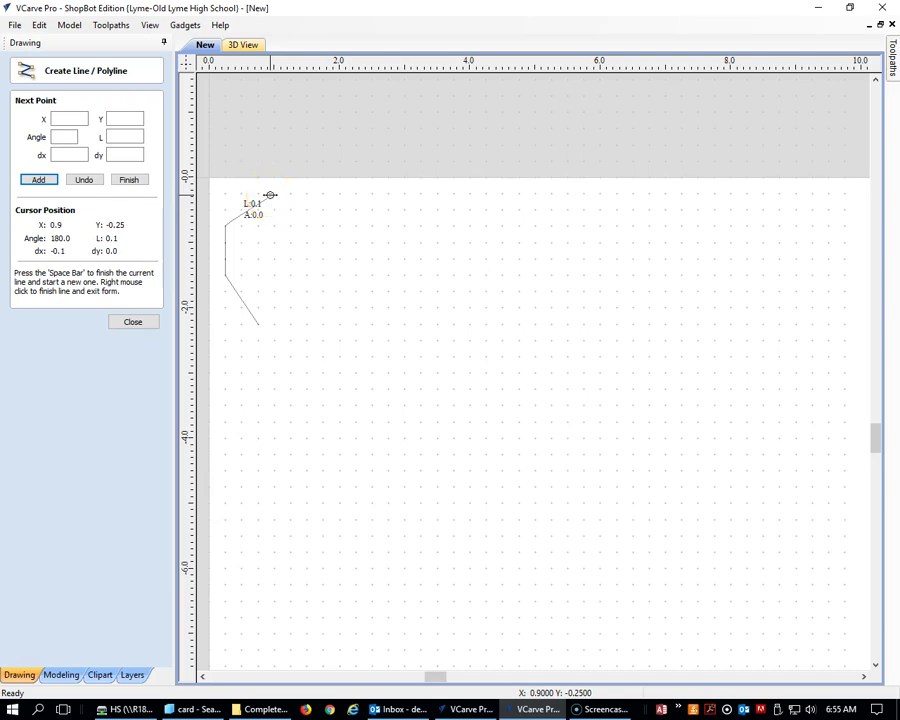
pyautogui.rightClick(271, 197)
pyautogui.click(265, 180)
pyautogui.click(250, 222)
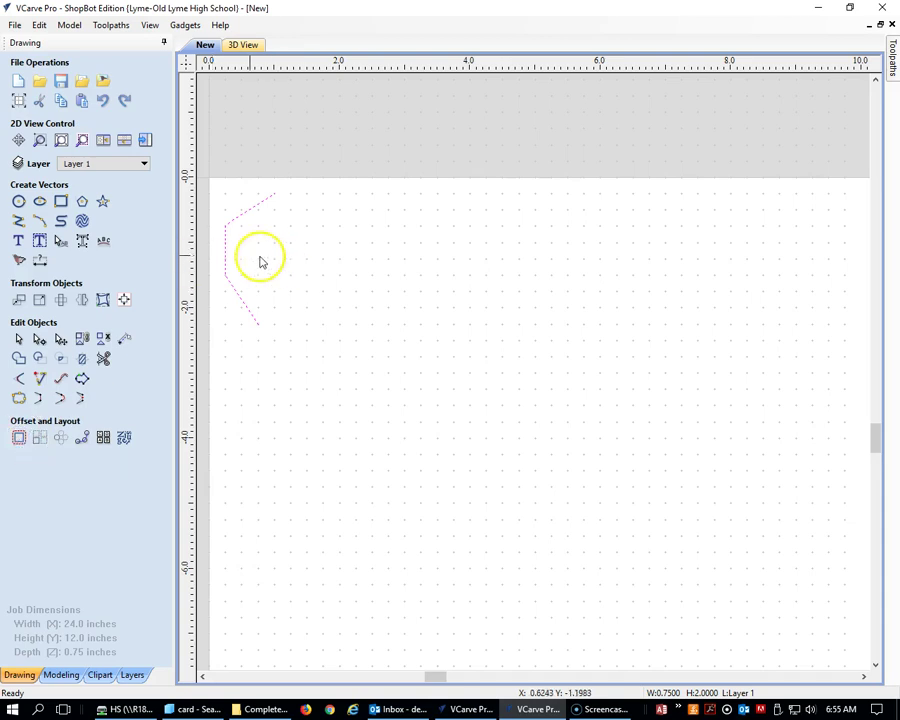
pyautogui.click(417, 305)
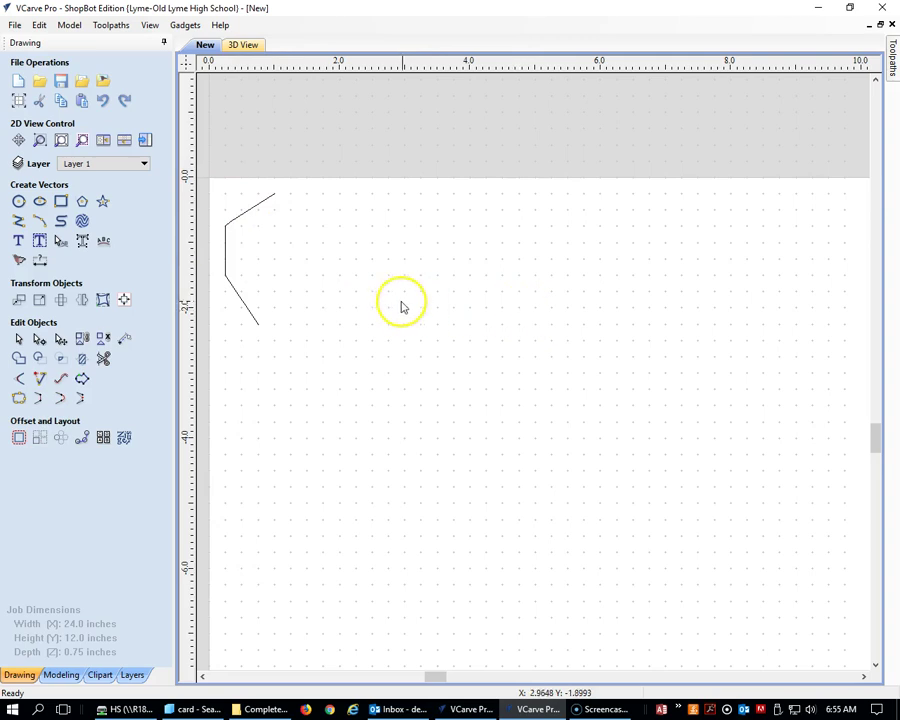
# Offset the polyline inwards / left by 0.375 inches.
pyautogui.moveTo(203, 168); pyautogui.dragTo(311, 352)
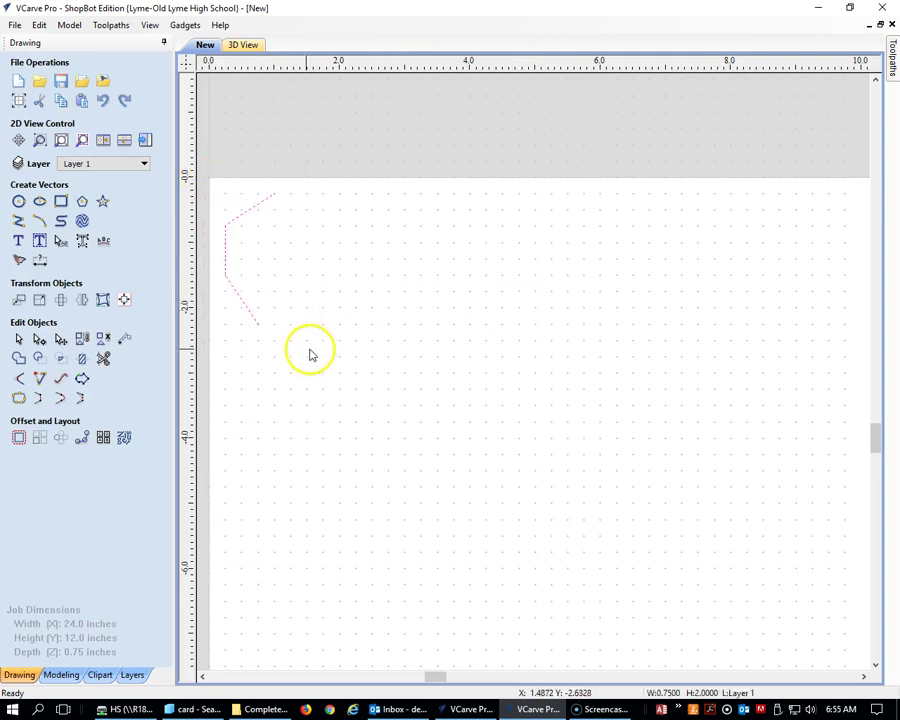
pyautogui.click(19, 438)
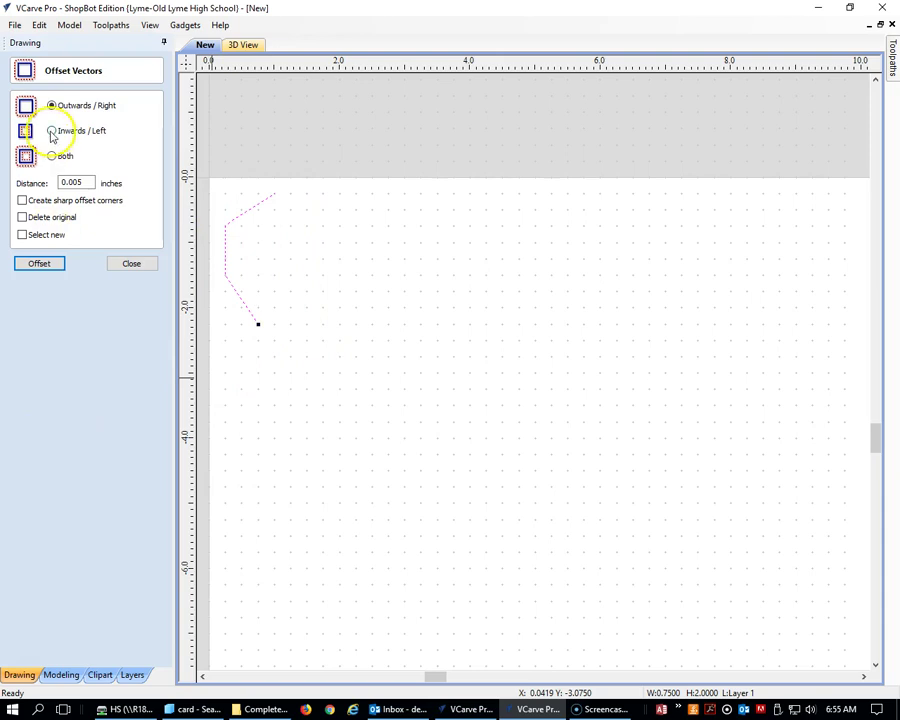
pyautogui.click(51, 131)
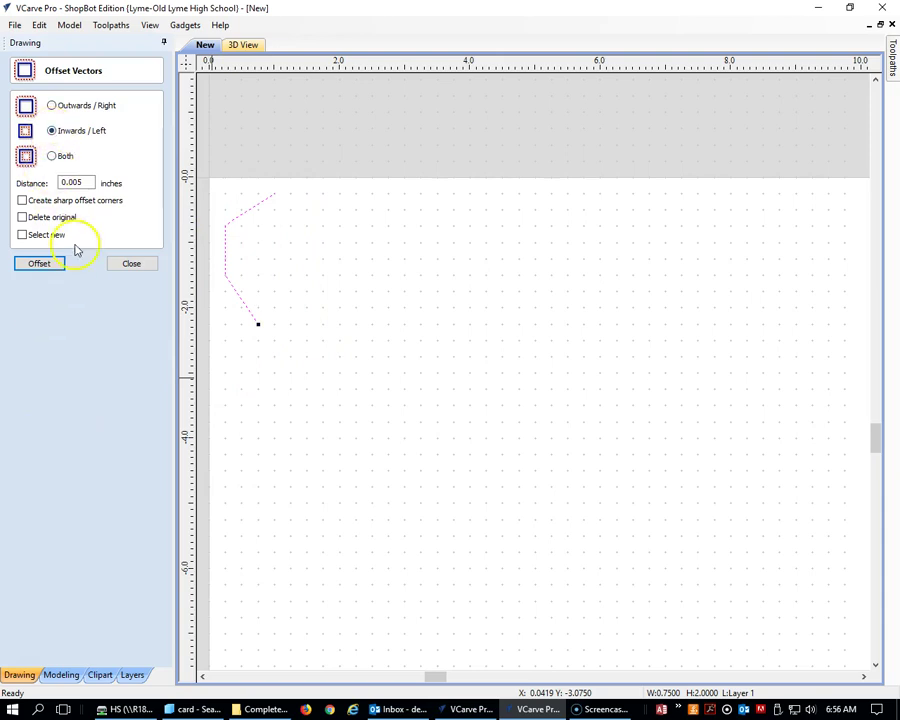
pyautogui.doubleClick(76, 183)
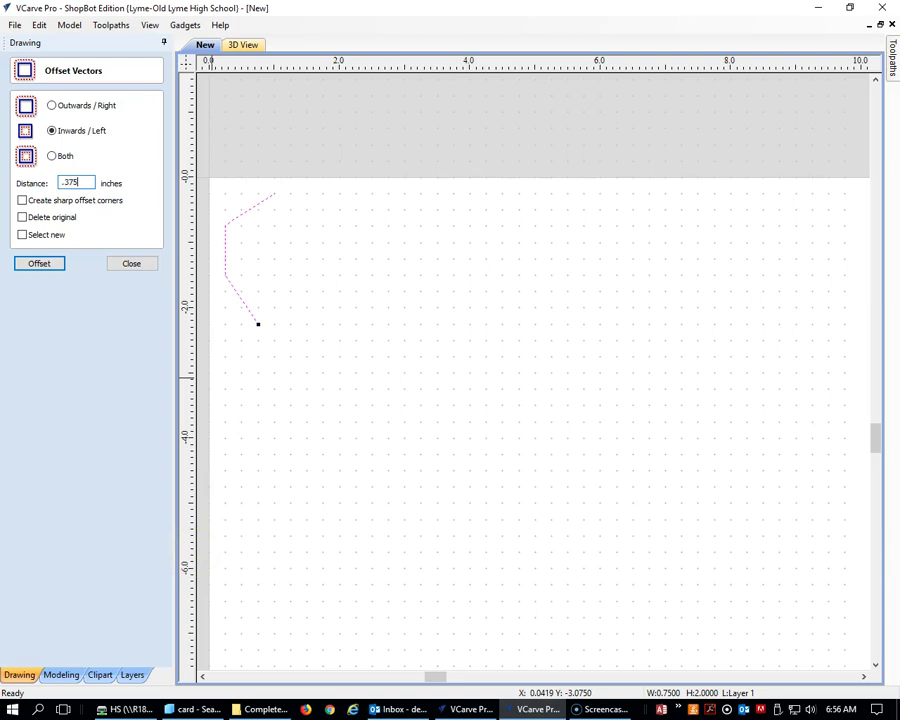
pyautogui.click(40, 264)
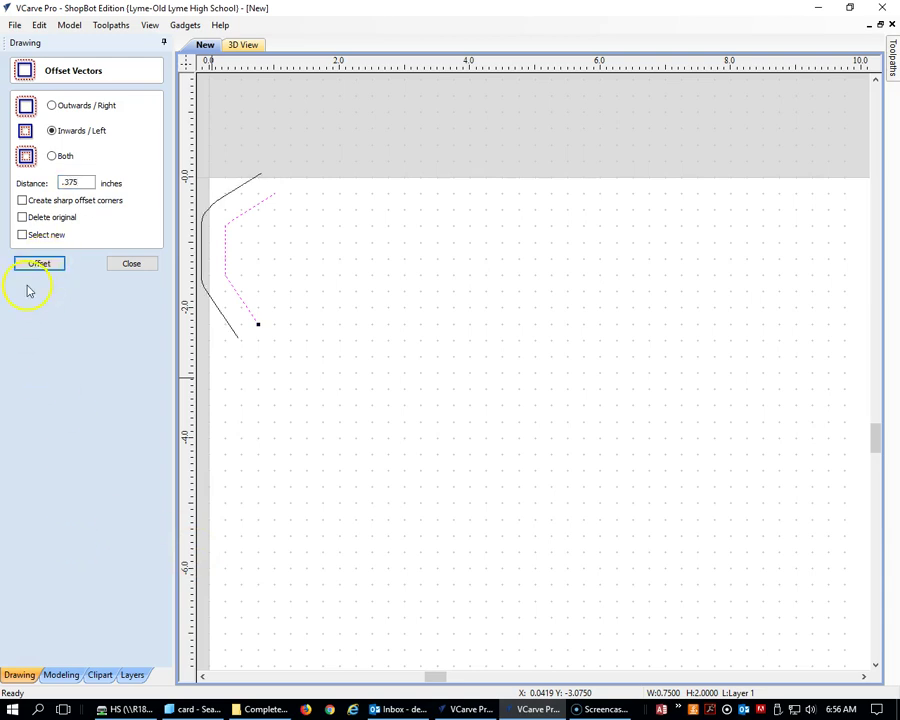
# Offset the original polyline outwards / right by 0.375 inches and delete the offset copy that crosses the board's left edge.
pyautogui.click(52, 105)
pyautogui.click(39, 264)
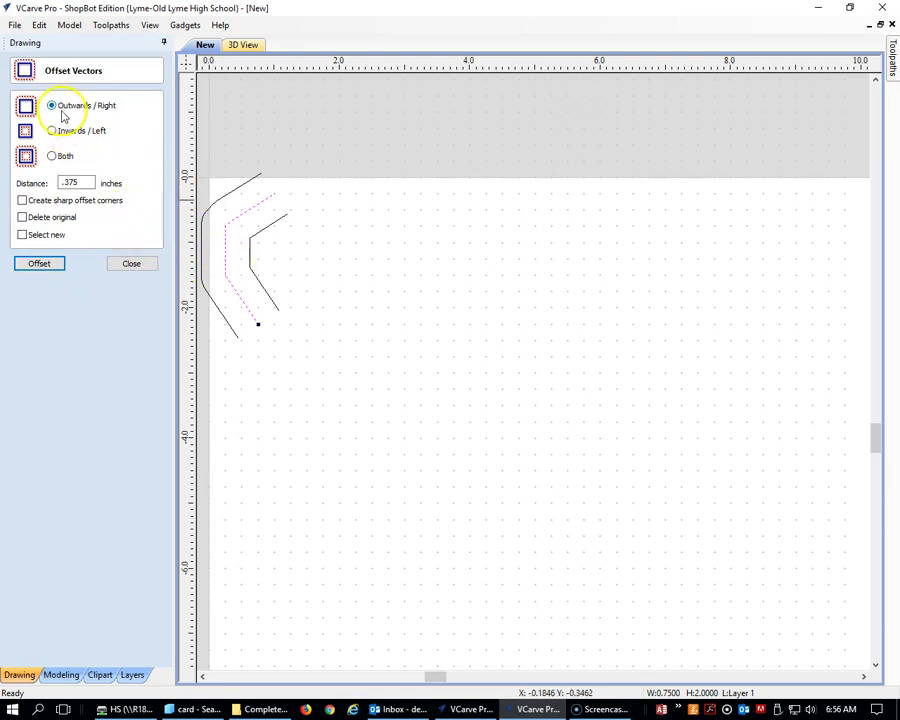
pyautogui.click(133, 263)
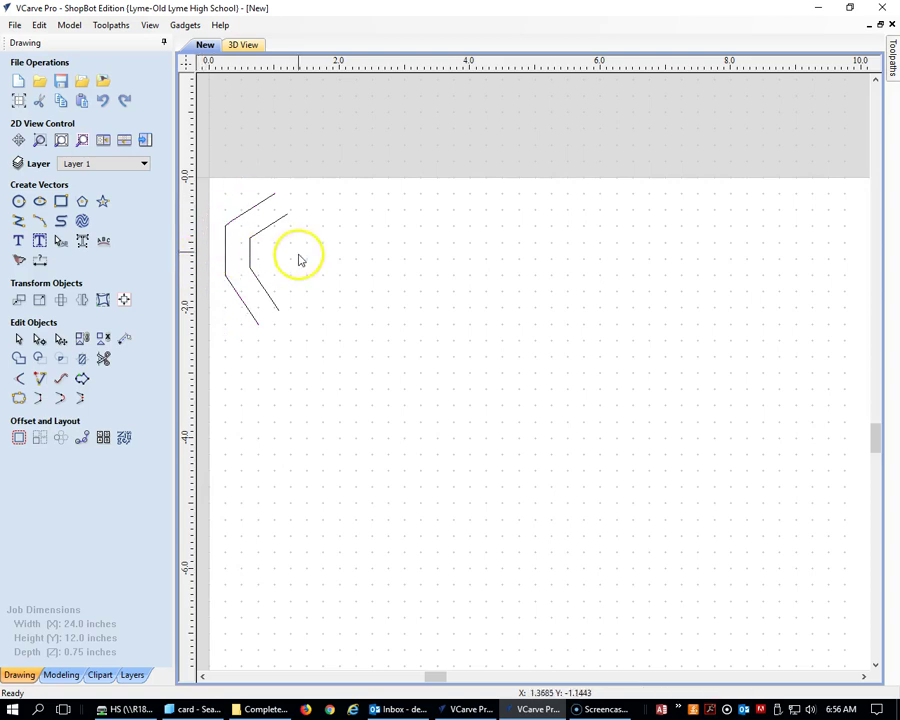
# Draw a vertical line about 0.6 inches long from the outer polyline's upper end down across the inner polyline.
pyautogui.scroll(-2, 271, 215)
pyautogui.scroll(4, 238, 228)
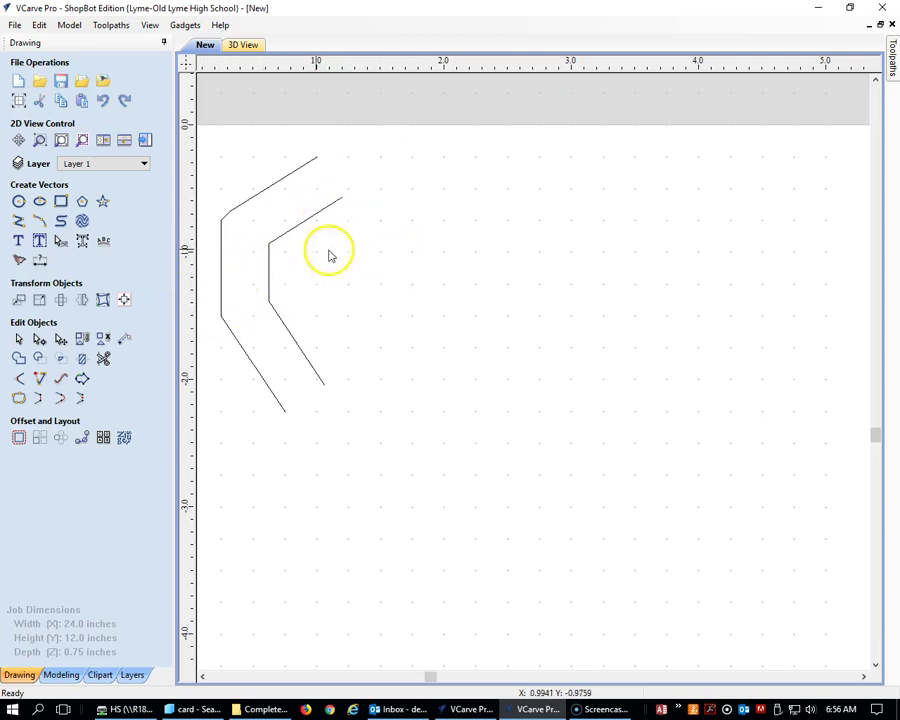
pyautogui.click(18, 222)
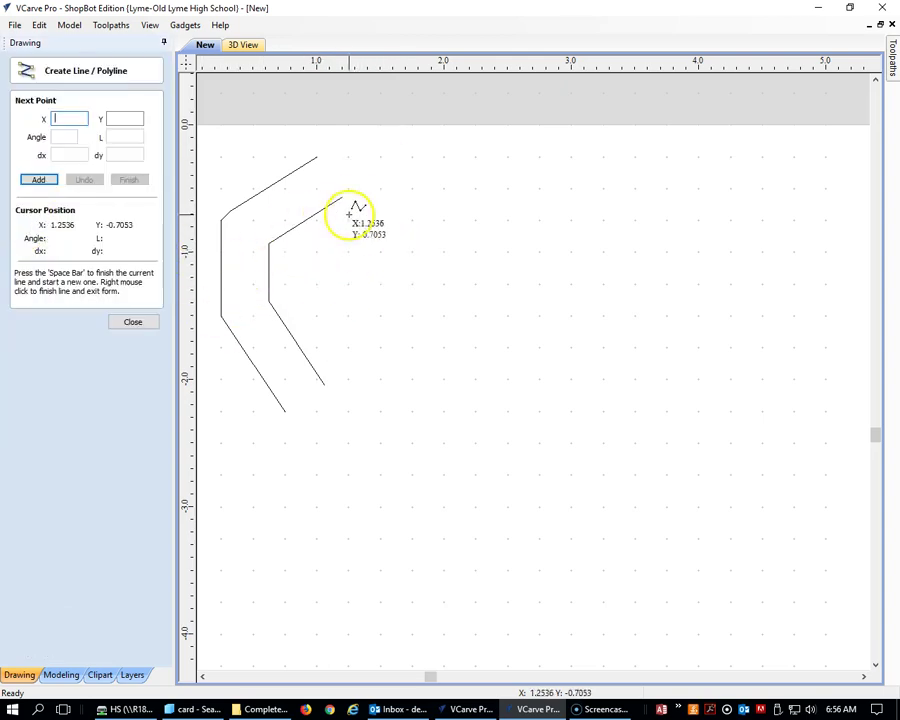
pyautogui.click(318, 159)
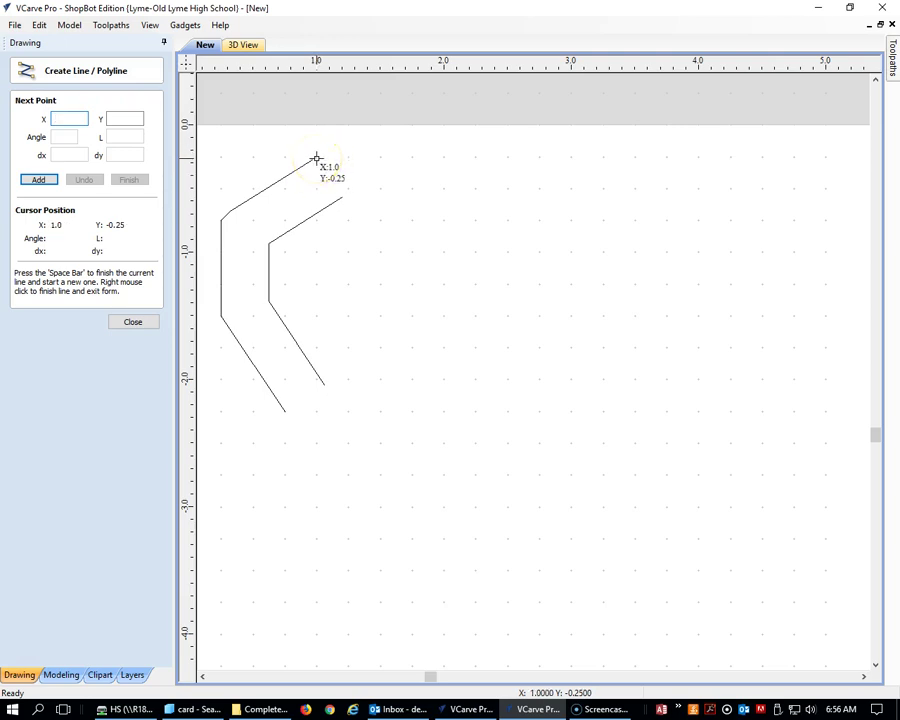
pyautogui.click(316, 158)
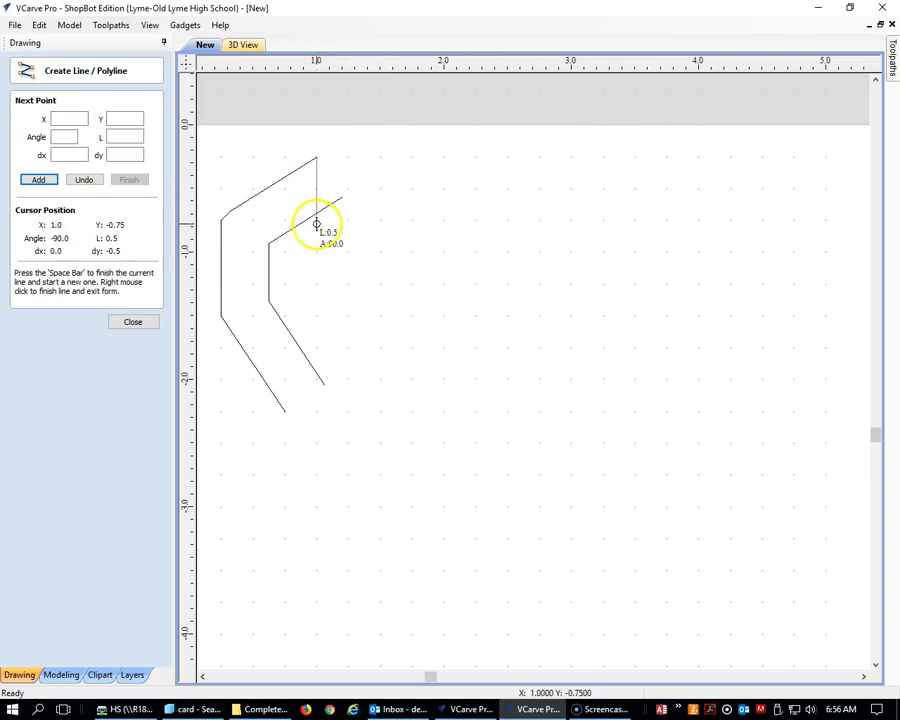
pyautogui.click(318, 235)
pyautogui.rightClick(309, 277)
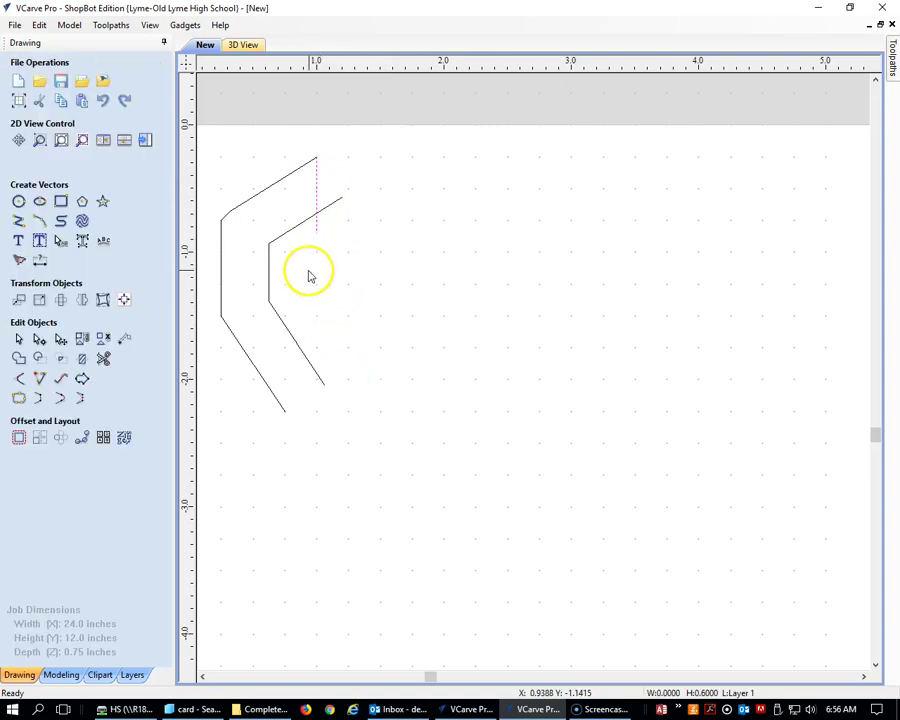
# Draw a straight line connecting the lower ends of the inner and outer polylines.
pyautogui.click(19, 222)
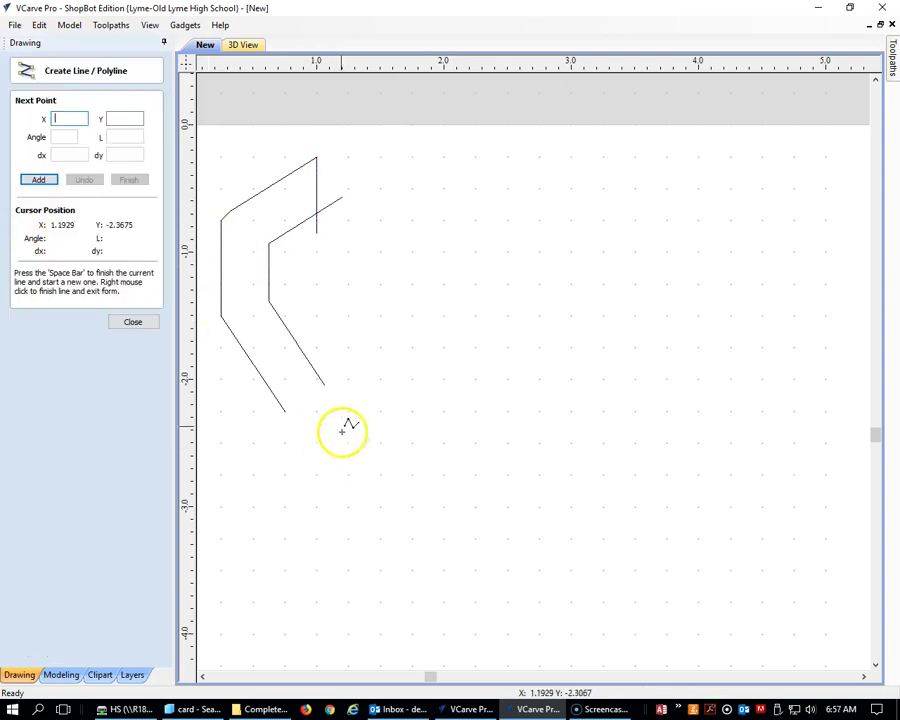
pyautogui.click(324, 383)
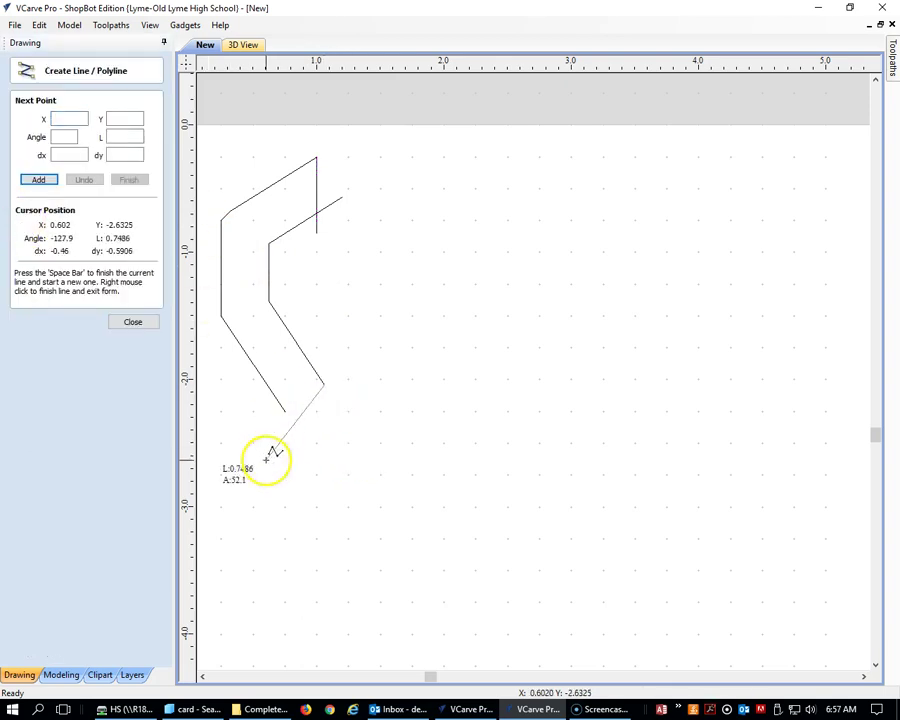
pyautogui.click(285, 412)
pyautogui.click(285, 412)
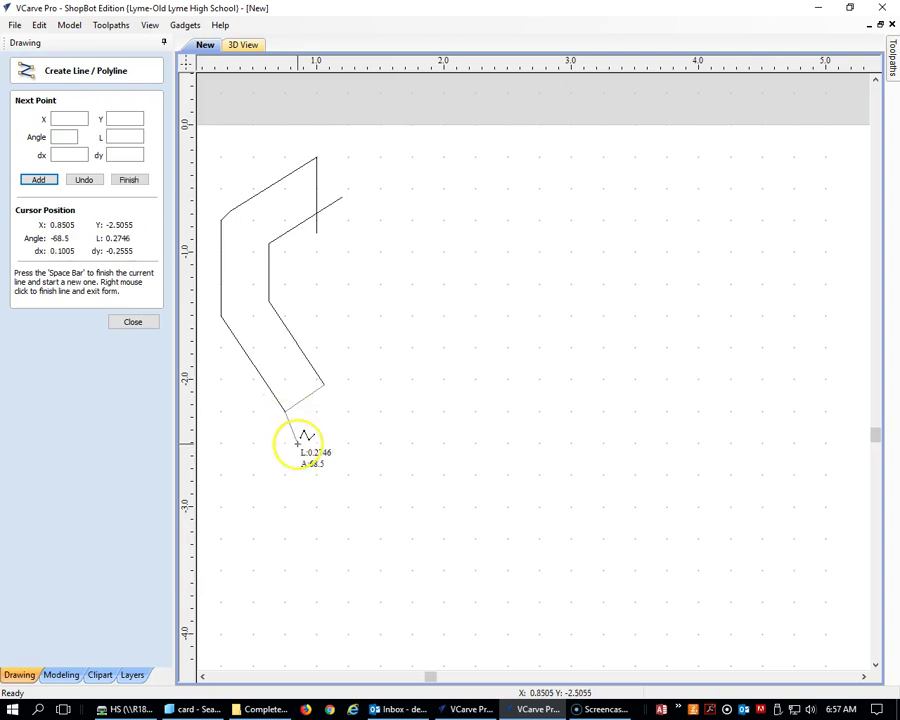
pyautogui.rightClick(297, 442)
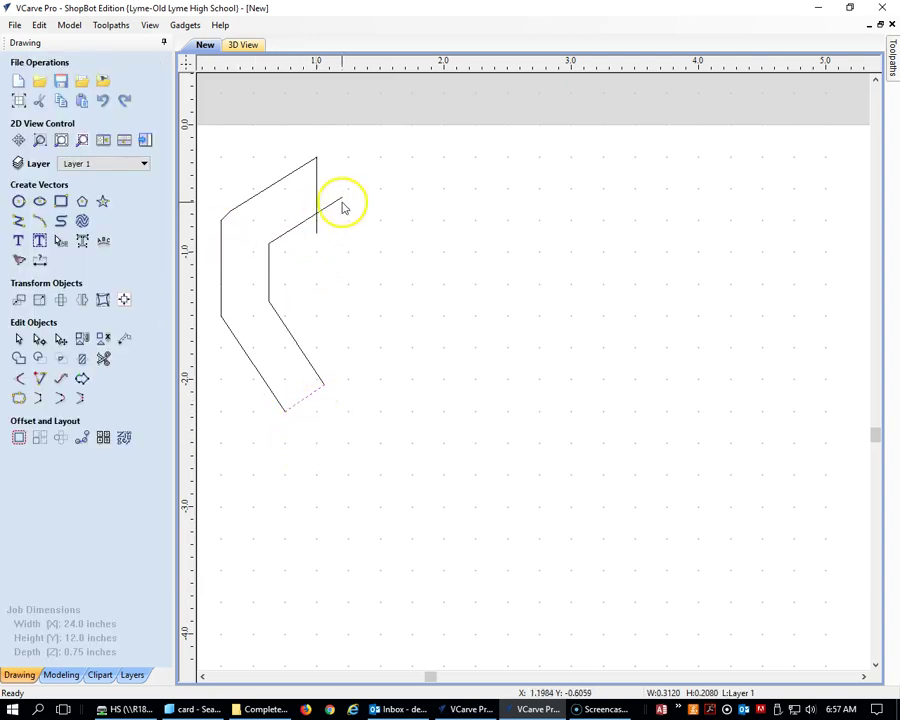
# Trim the overhanging ends of the vertical line and inner polyline where they cross at the outline's upper end.
pyautogui.click(103, 360)
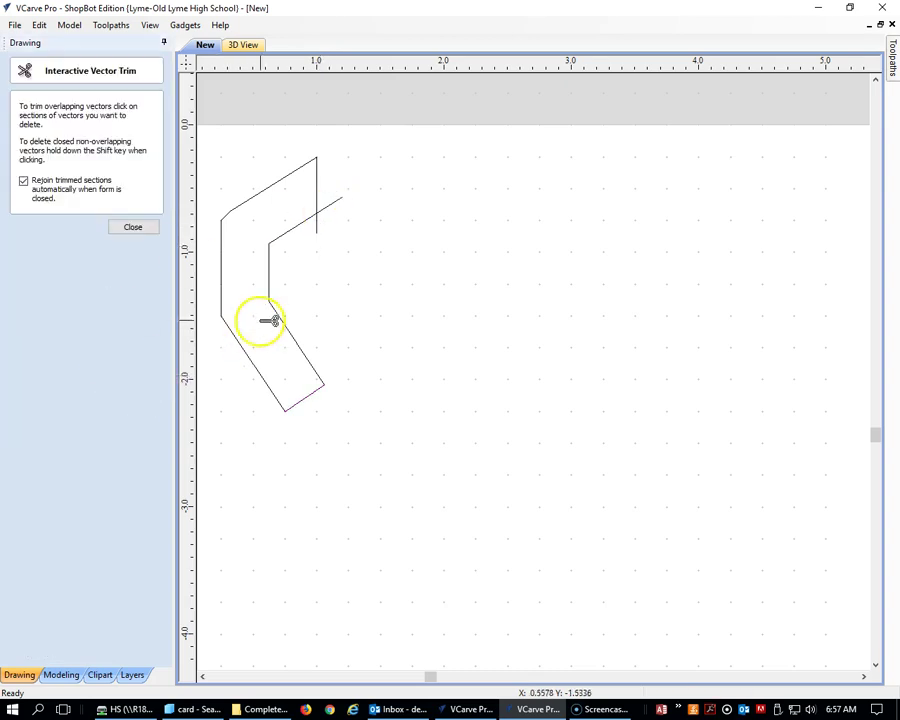
pyautogui.click(333, 207)
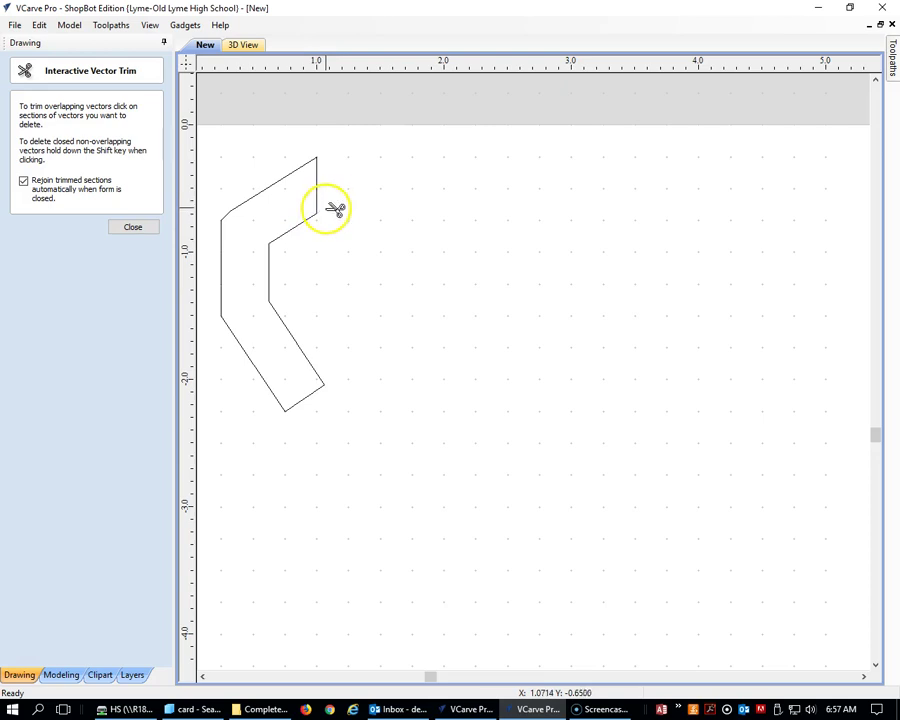
pyautogui.click(146, 227)
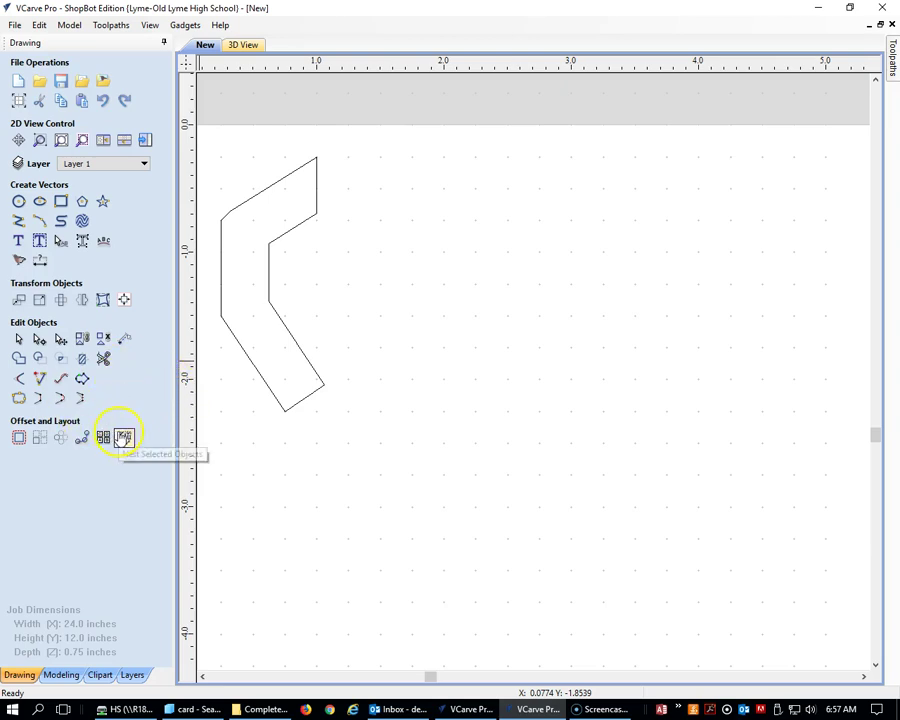
# Measure the width between the outline's two vertical edges with a length dimension.
pyautogui.click(40, 260)
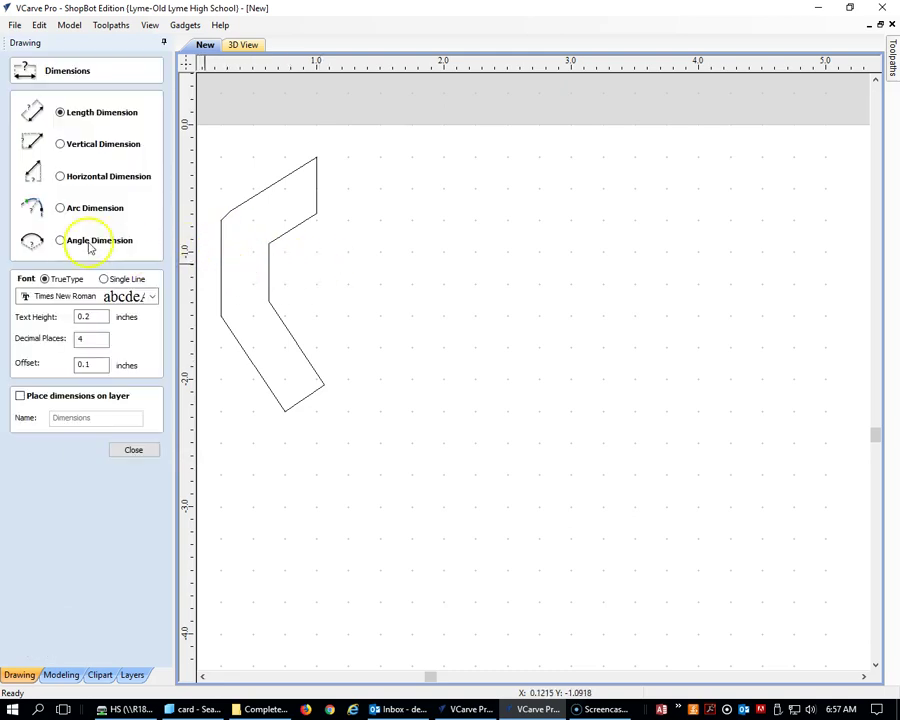
pyautogui.click(222, 275)
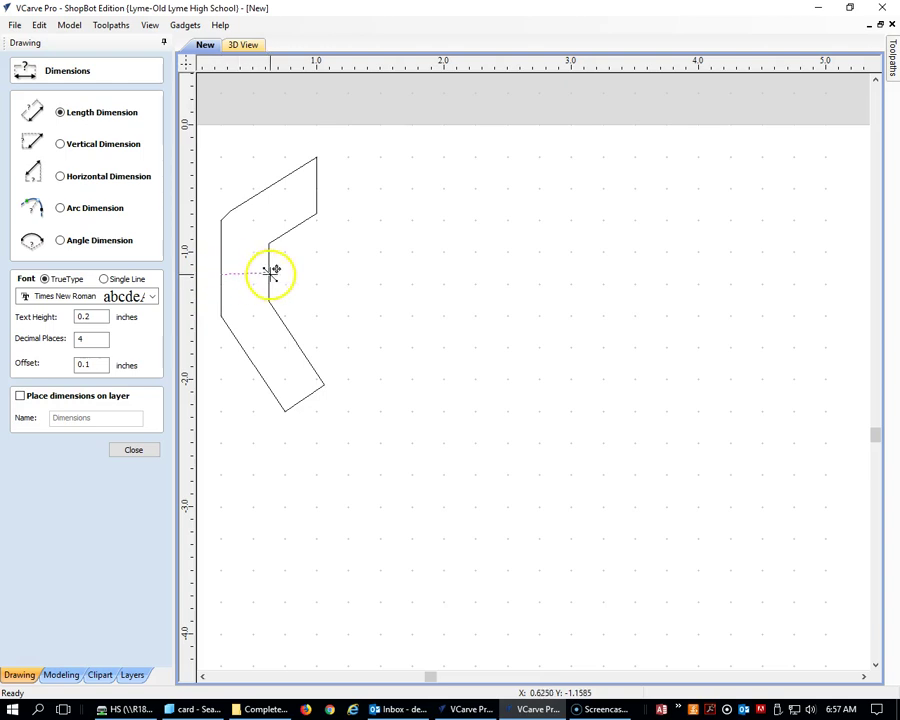
pyautogui.click(268, 283)
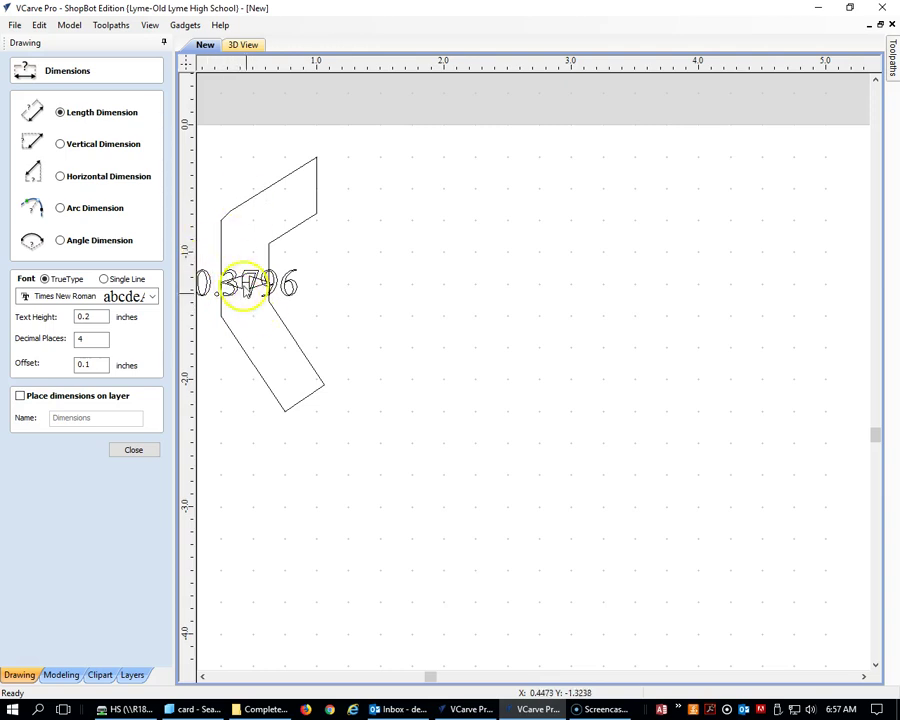
pyautogui.click(134, 450)
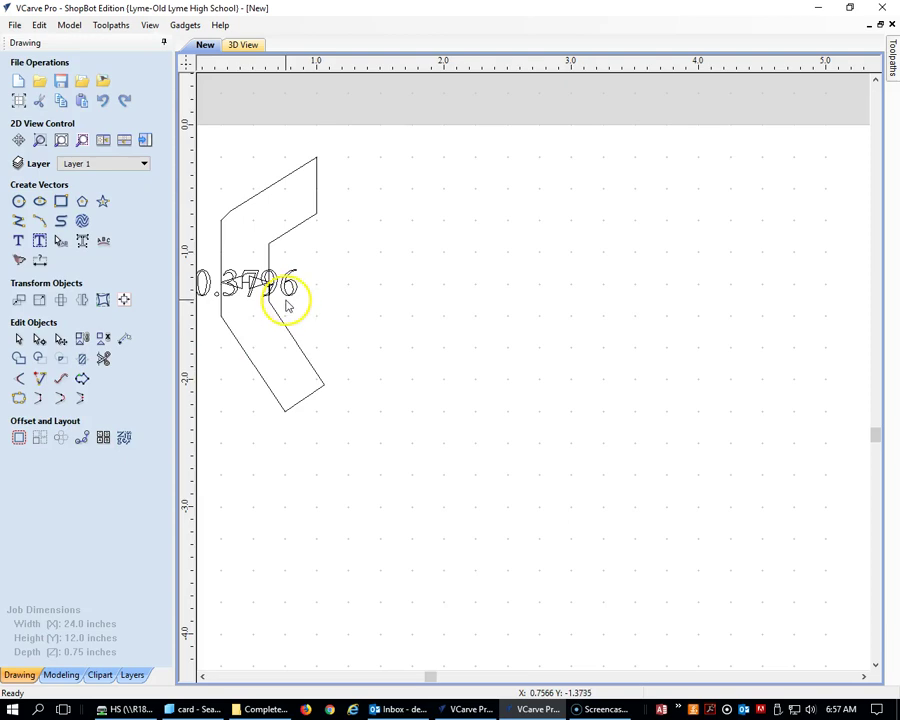
# Round the lower bend of the outline's outer edge with a 0.125 inch normal fillet.
pyautogui.scroll(-3, 289, 265)
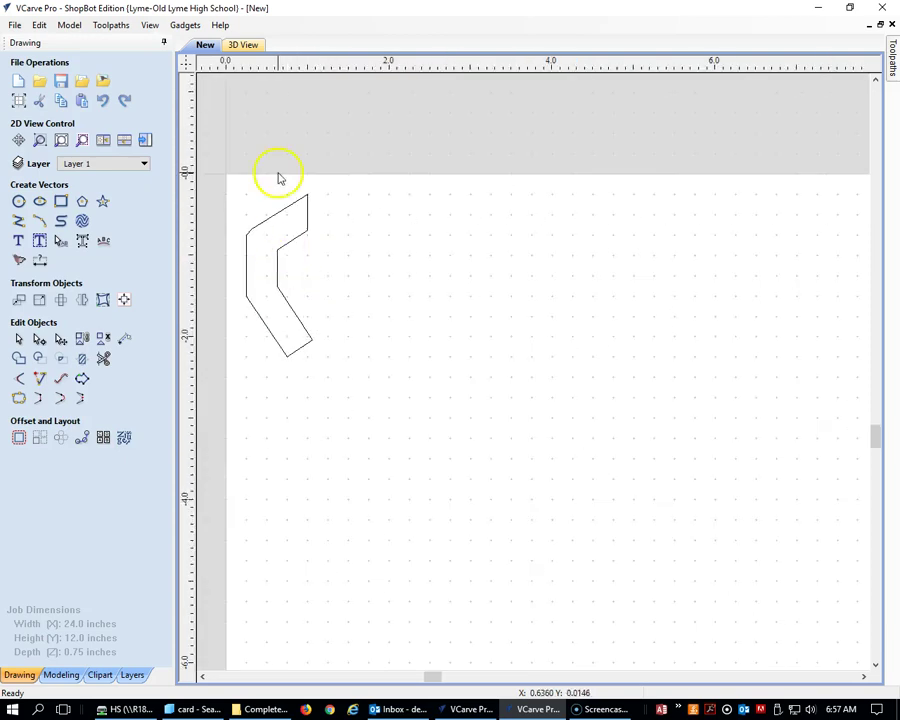
pyautogui.scroll(1, 292, 240)
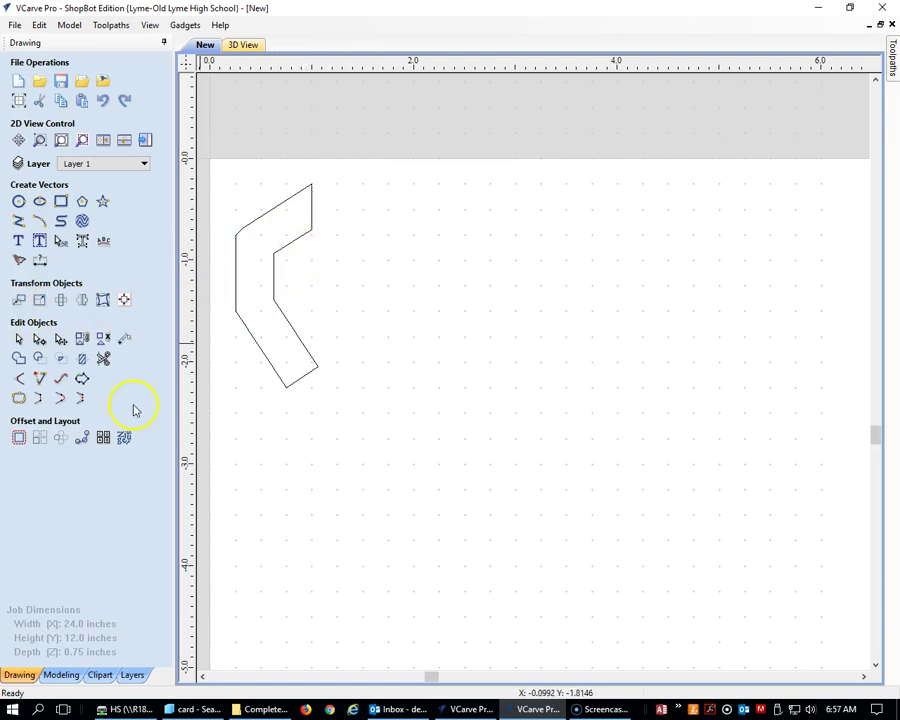
pyautogui.click(22, 383)
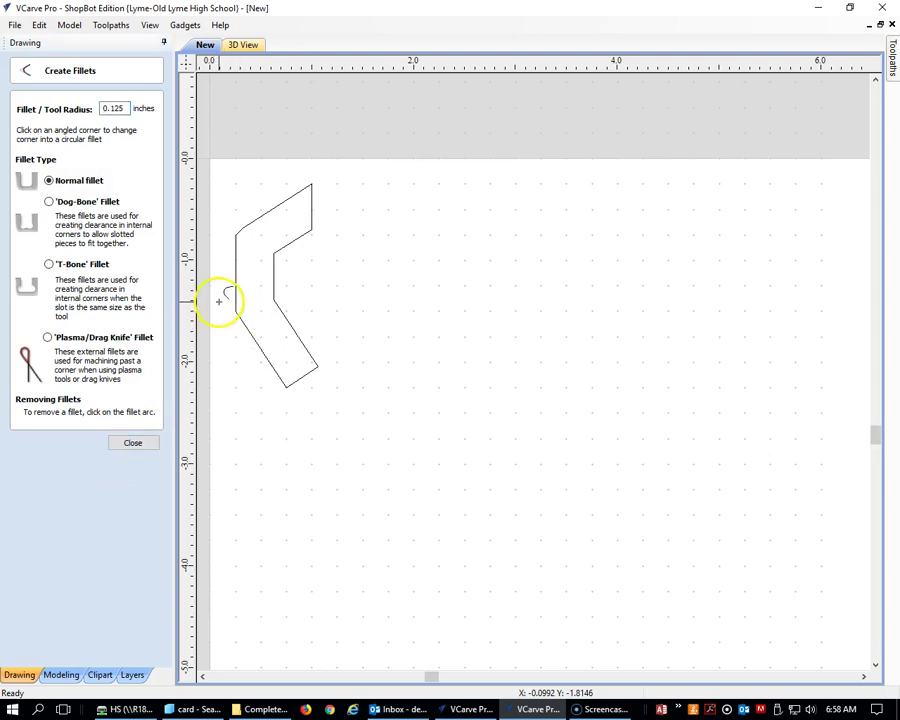
pyautogui.scroll(-3, 237, 317)
pyautogui.scroll(4, 233, 310)
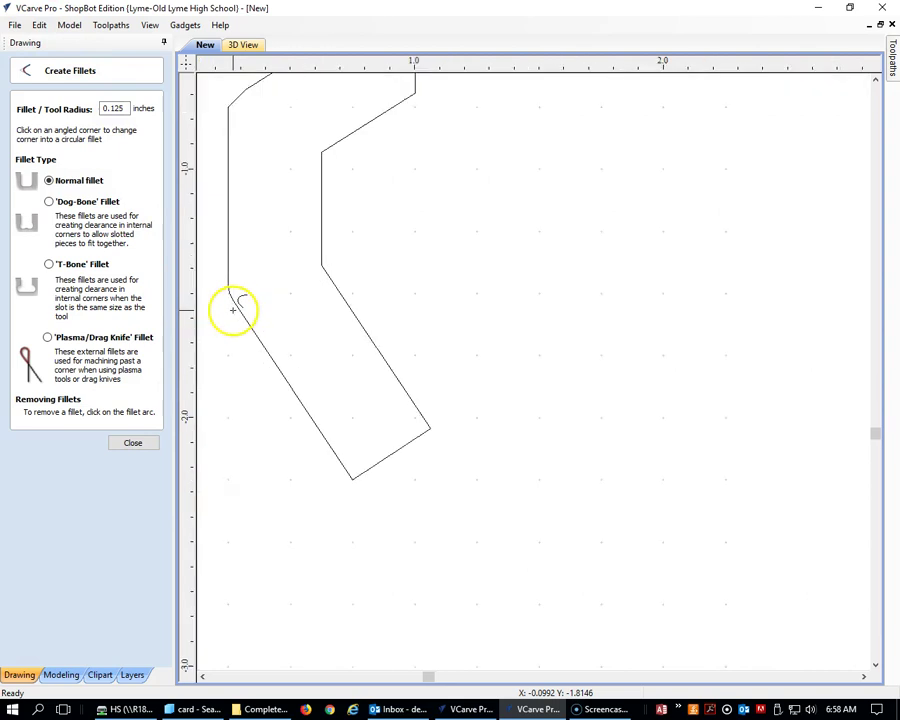
pyautogui.scroll(2, 233, 310)
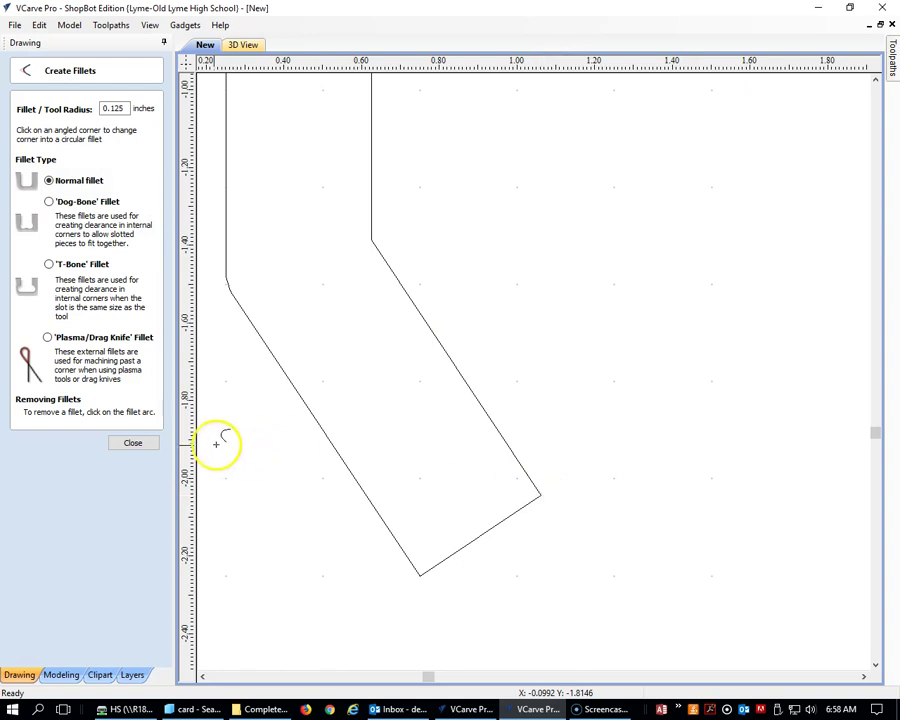
pyautogui.click(133, 443)
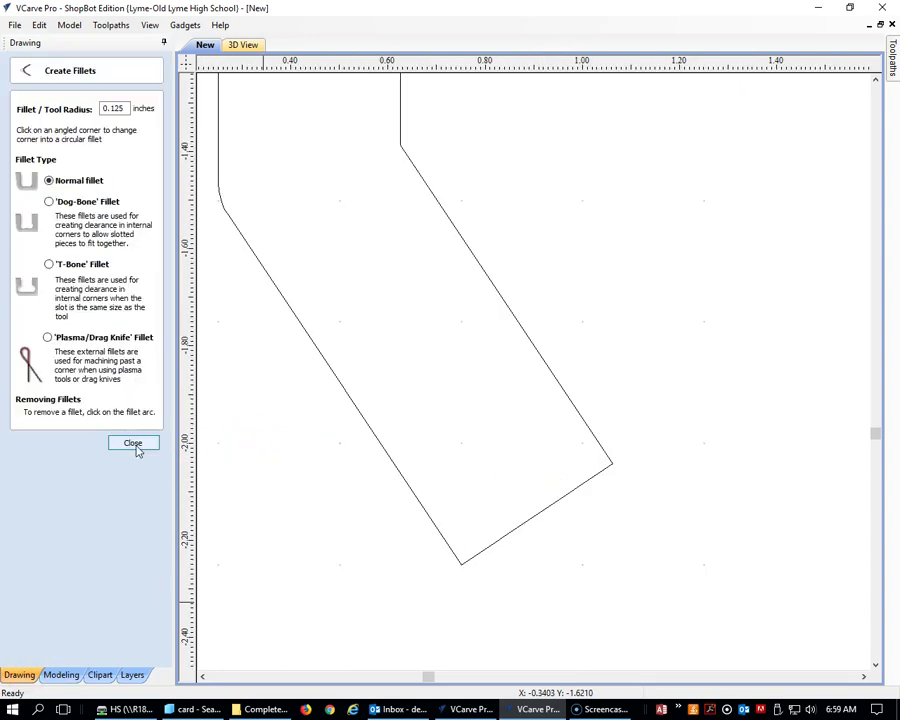
pyautogui.click(136, 444)
# Select all the open vectors of the outline and join them into one closed vector.
pyautogui.scroll(5, 242, 516)
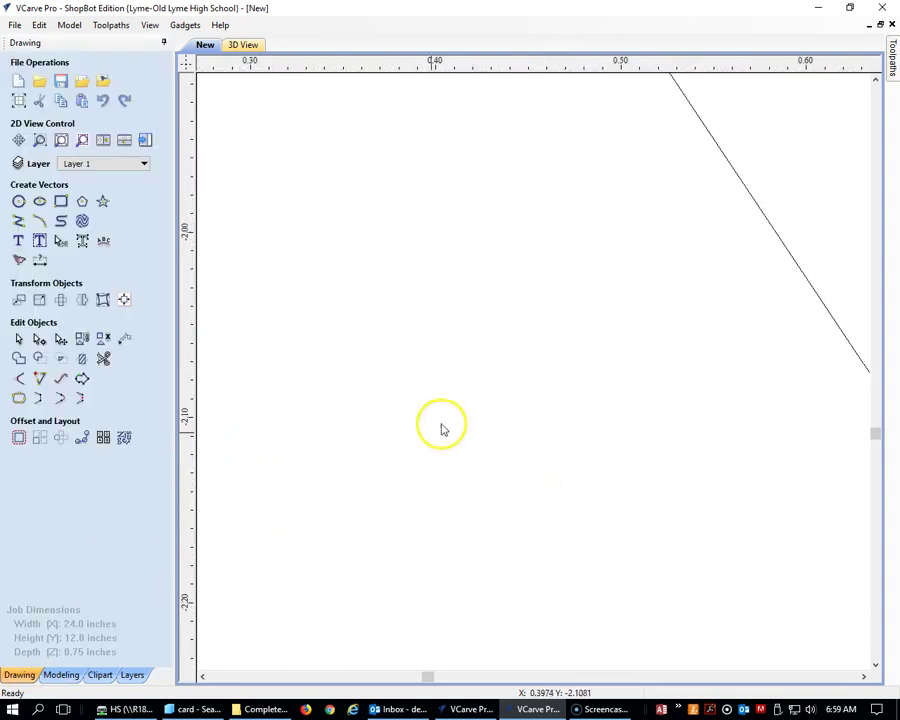
pyautogui.scroll(-11, 474, 341)
pyautogui.scroll(5, 484, 213)
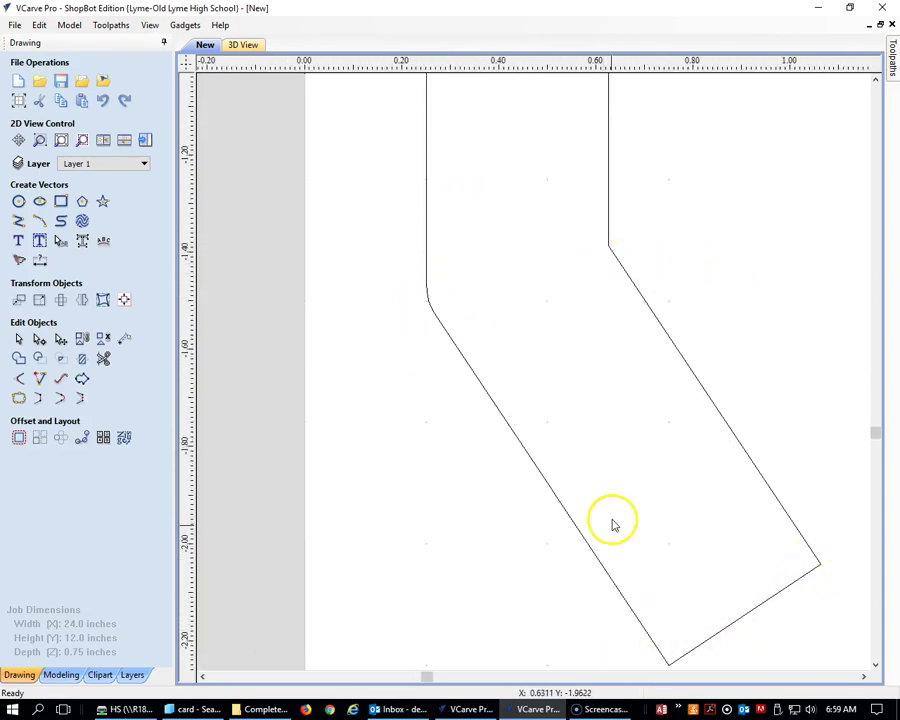
pyautogui.scroll(3, 616, 452)
pyautogui.scroll(-8, 612, 450)
pyautogui.scroll(1, 680, 368)
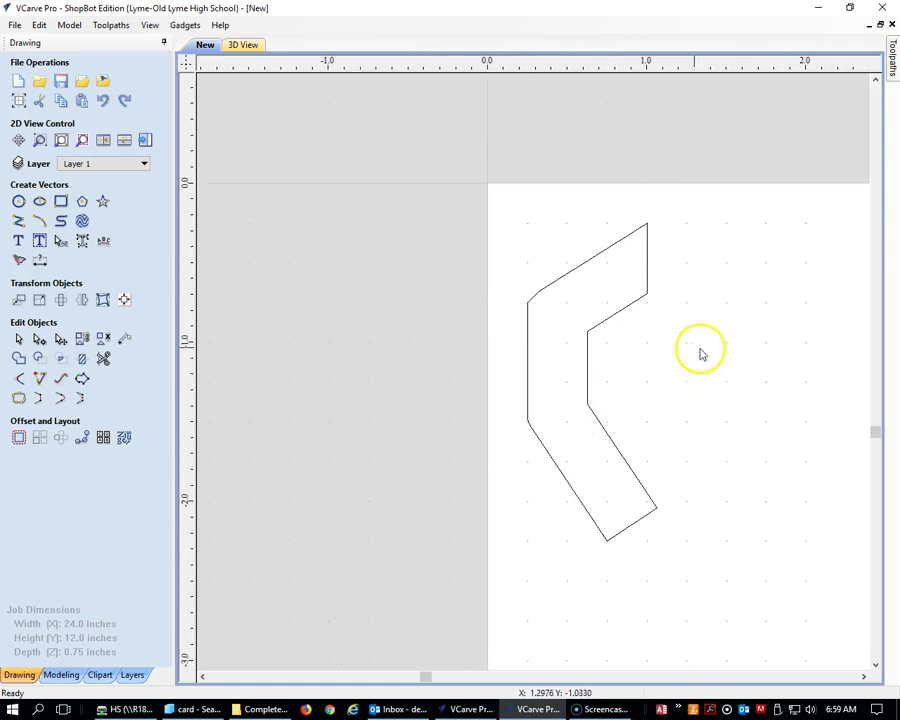
pyautogui.scroll(1, 696, 352)
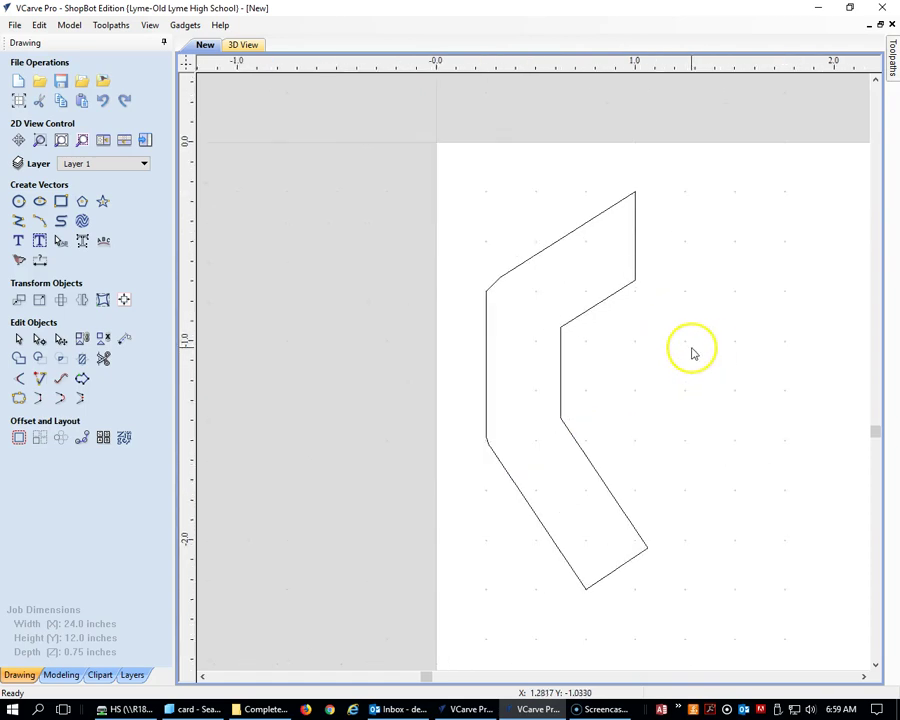
pyautogui.click(562, 352)
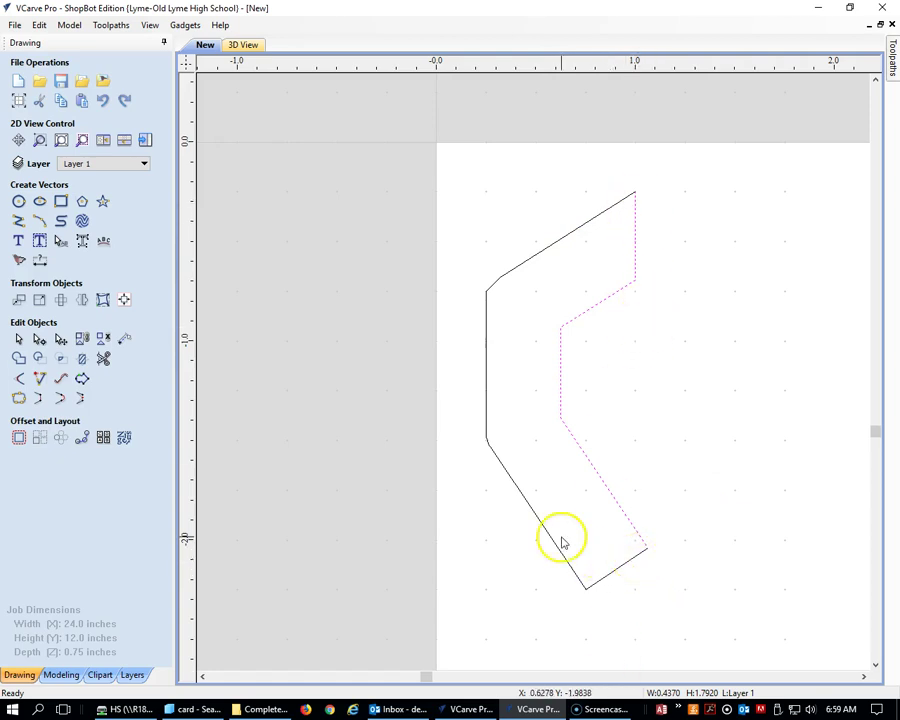
pyautogui.click(478, 578)
pyautogui.moveTo(418, 145); pyautogui.dragTo(668, 621)
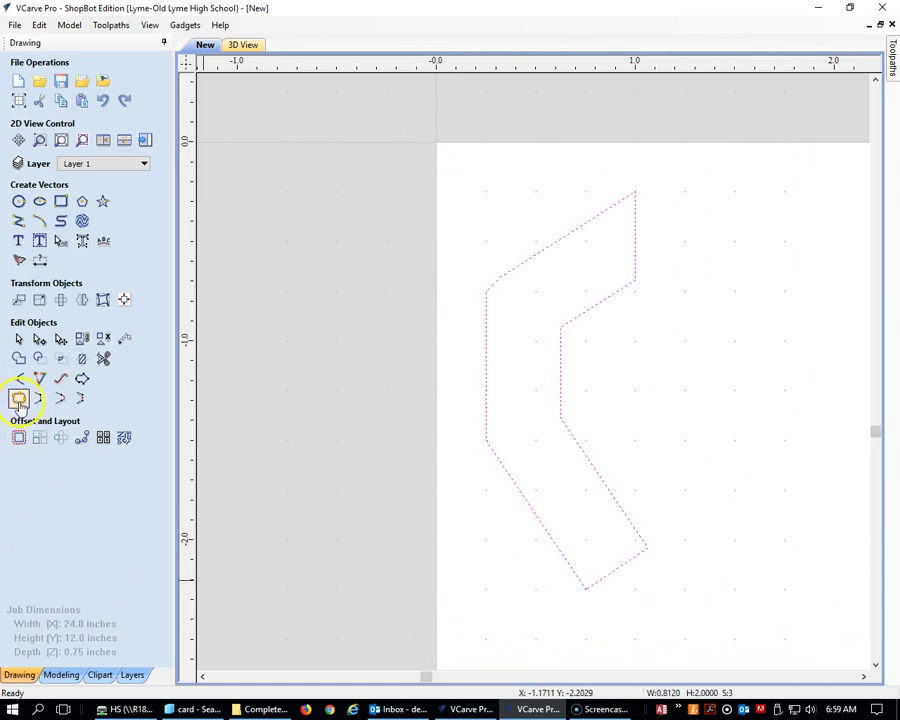
pyautogui.click(19, 399)
pyautogui.click(39, 251)
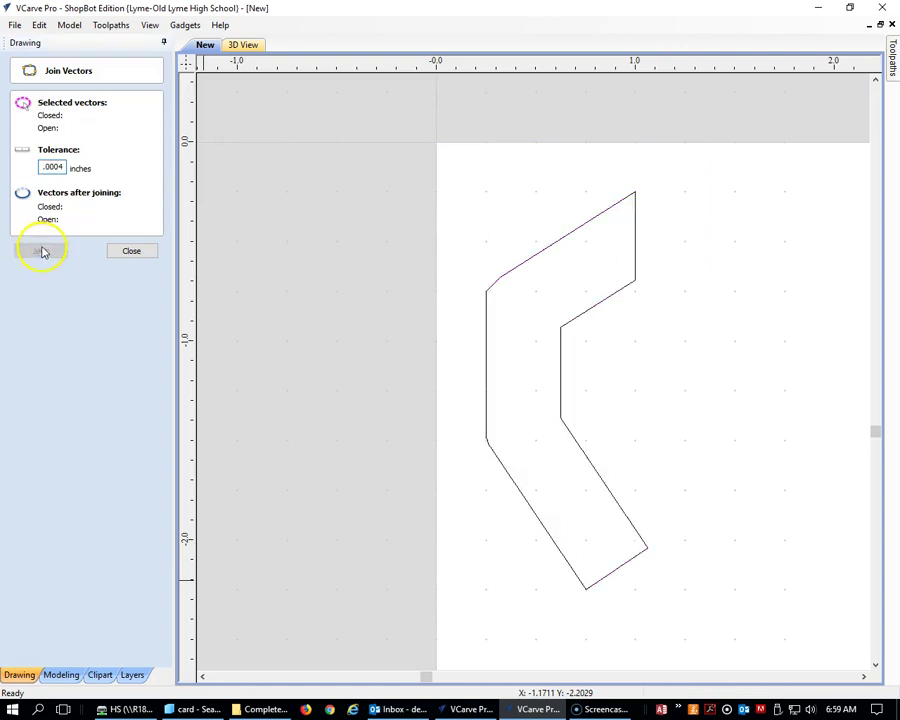
pyautogui.click(624, 566)
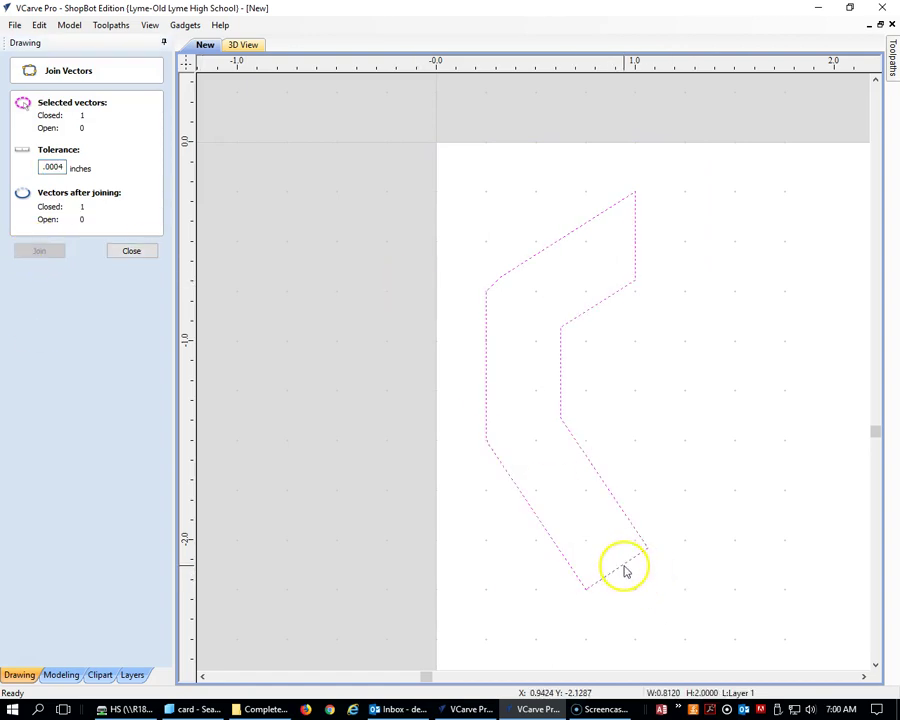
pyautogui.click(133, 251)
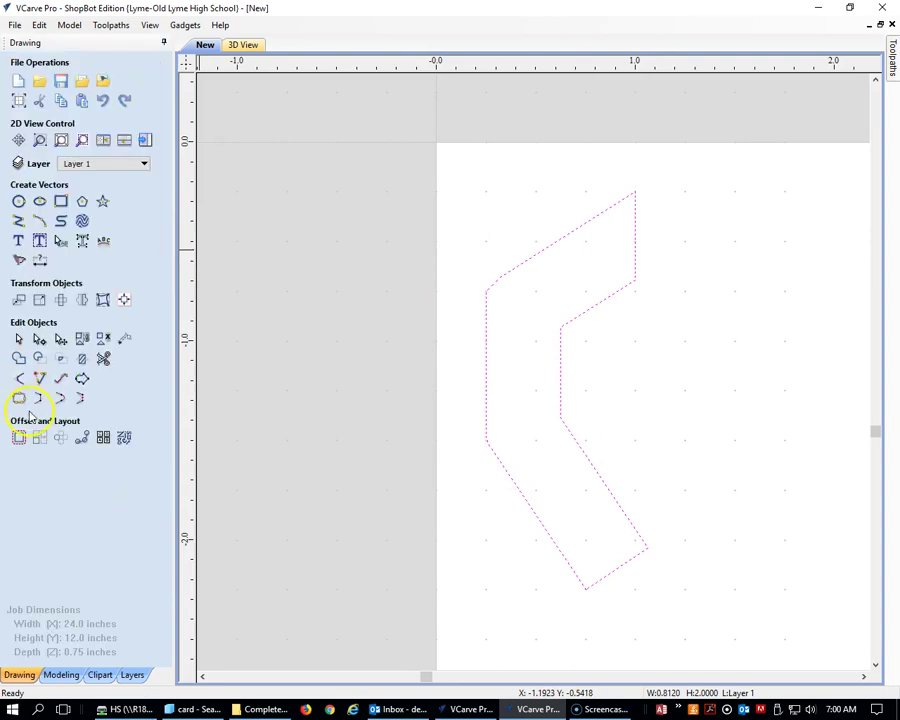
# Add 0.125 inch normal fillets to the four end corners, the outer upper bend and both inner bends of the outline.
pyautogui.click(18, 380)
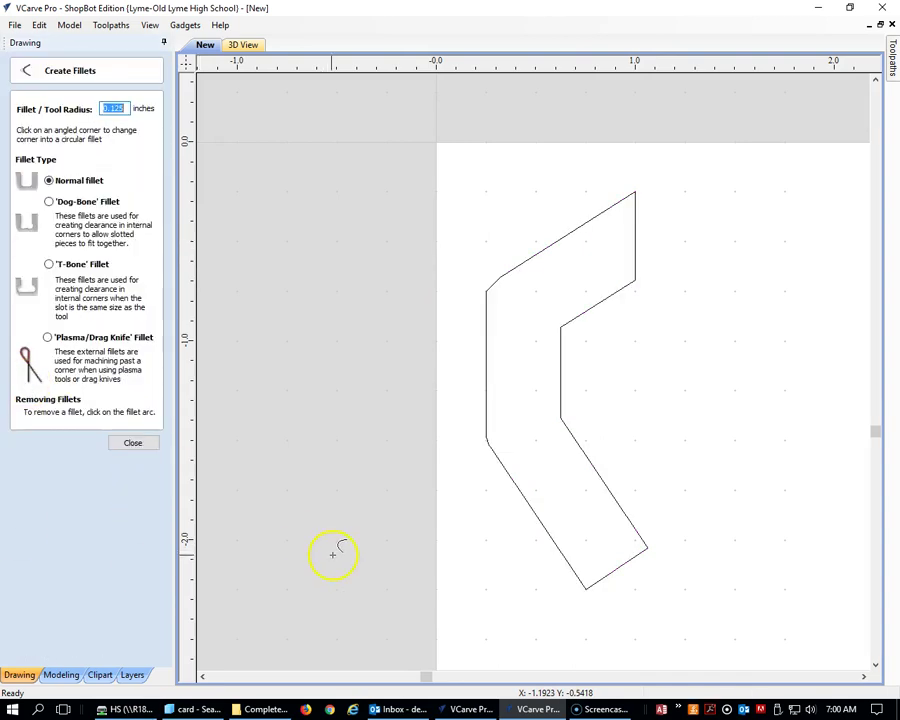
pyautogui.click(587, 588)
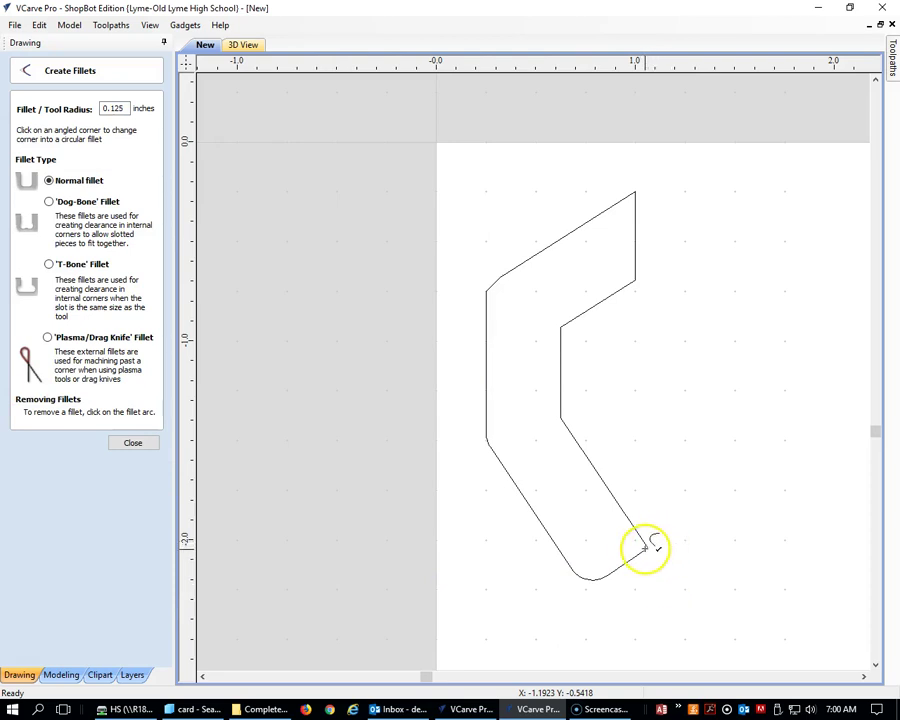
pyautogui.click(633, 192)
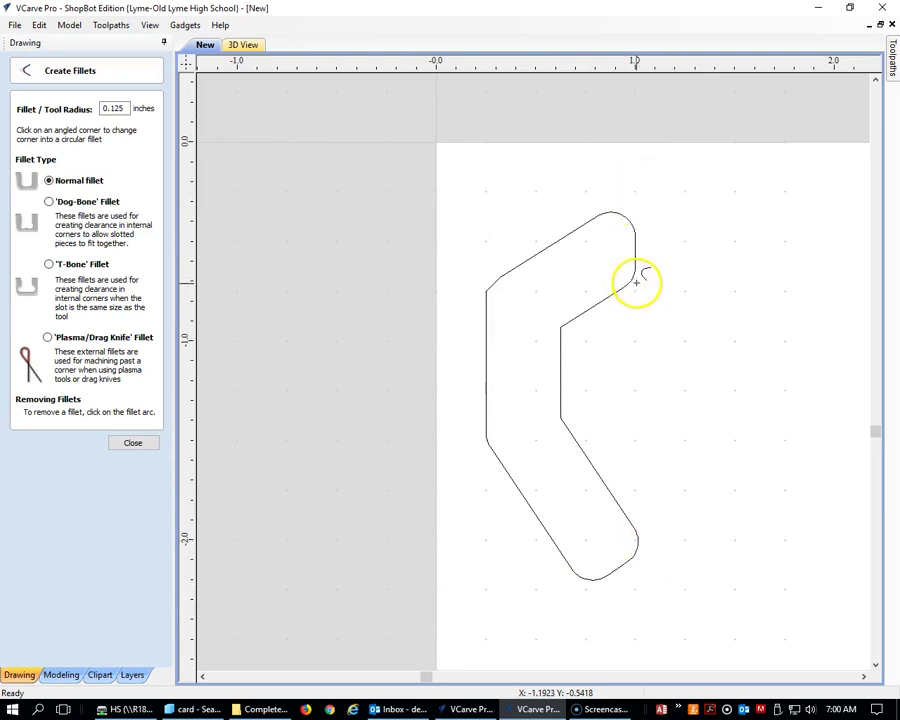
pyautogui.click(490, 288)
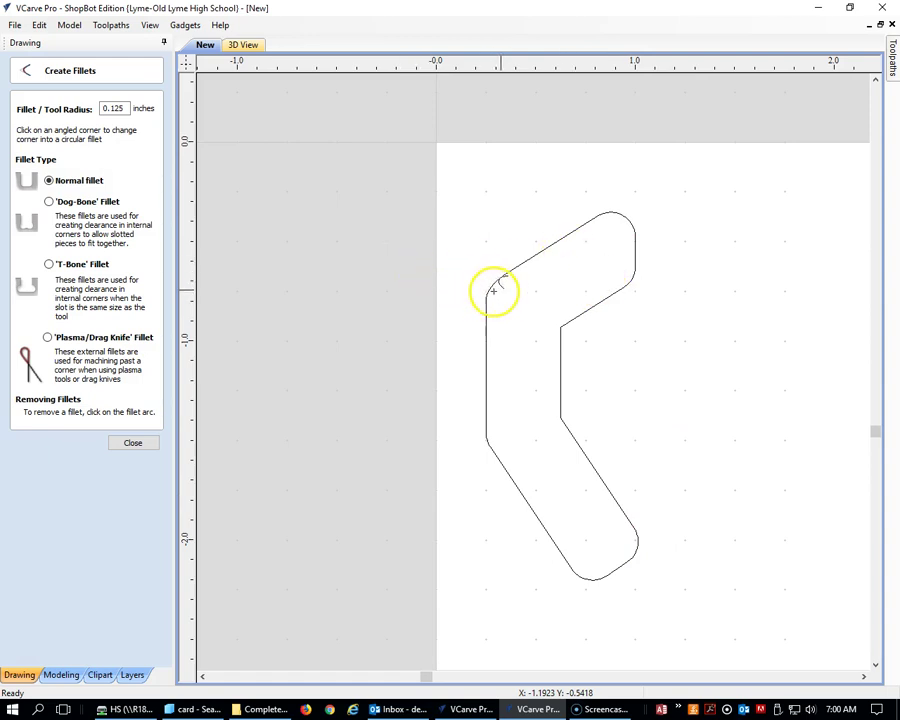
pyautogui.click(562, 327)
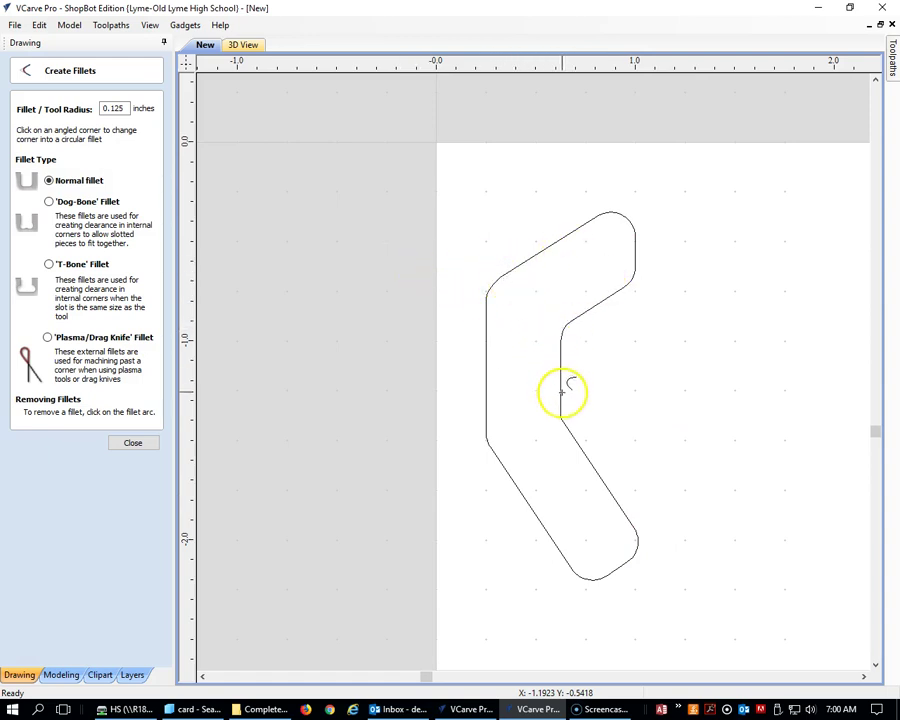
pyautogui.scroll(1, 572, 432)
pyautogui.scroll(-3, 580, 420)
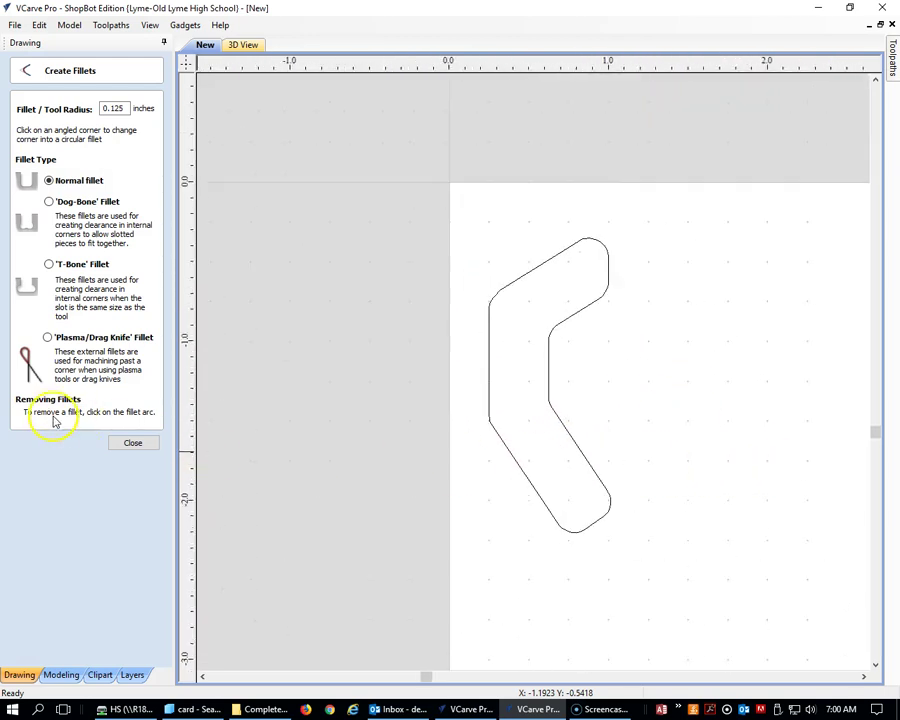
pyautogui.click(130, 443)
pyautogui.scroll(2, 599, 453)
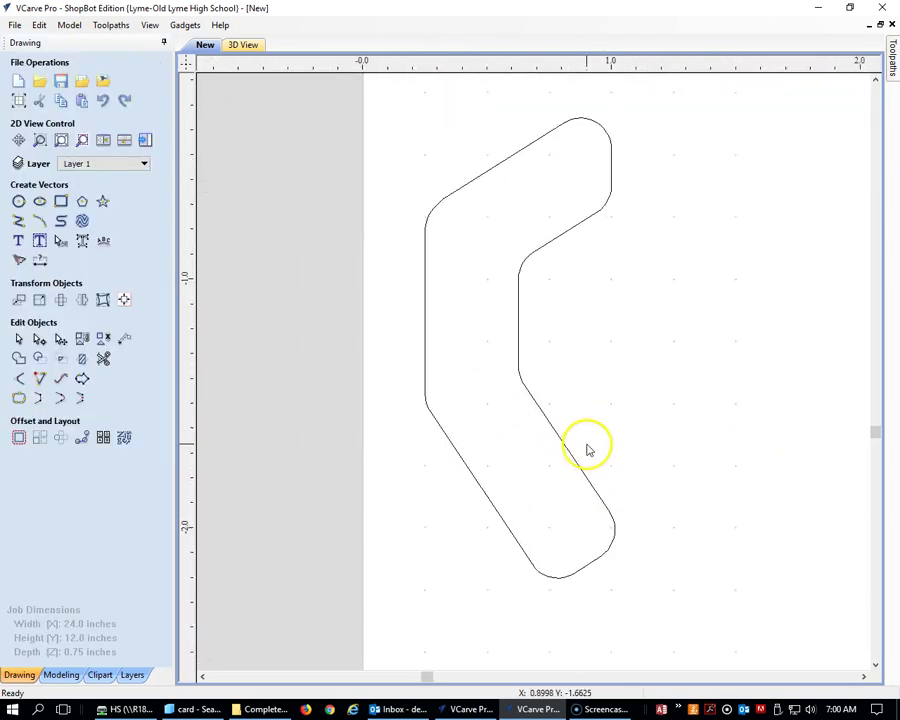
pyautogui.scroll(-2, 588, 450)
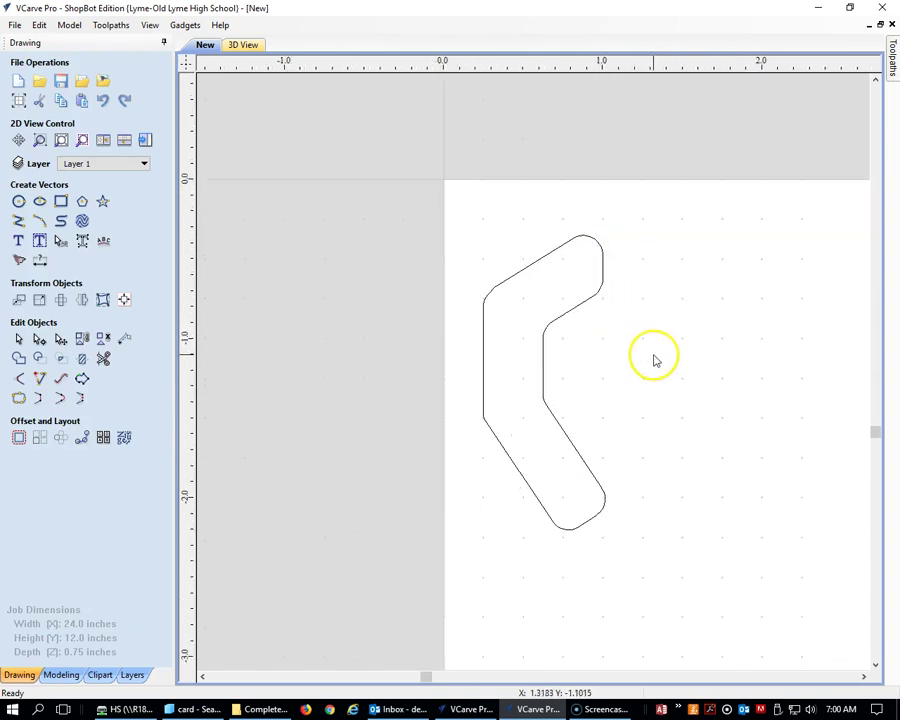
pyautogui.scroll(2, 655, 360)
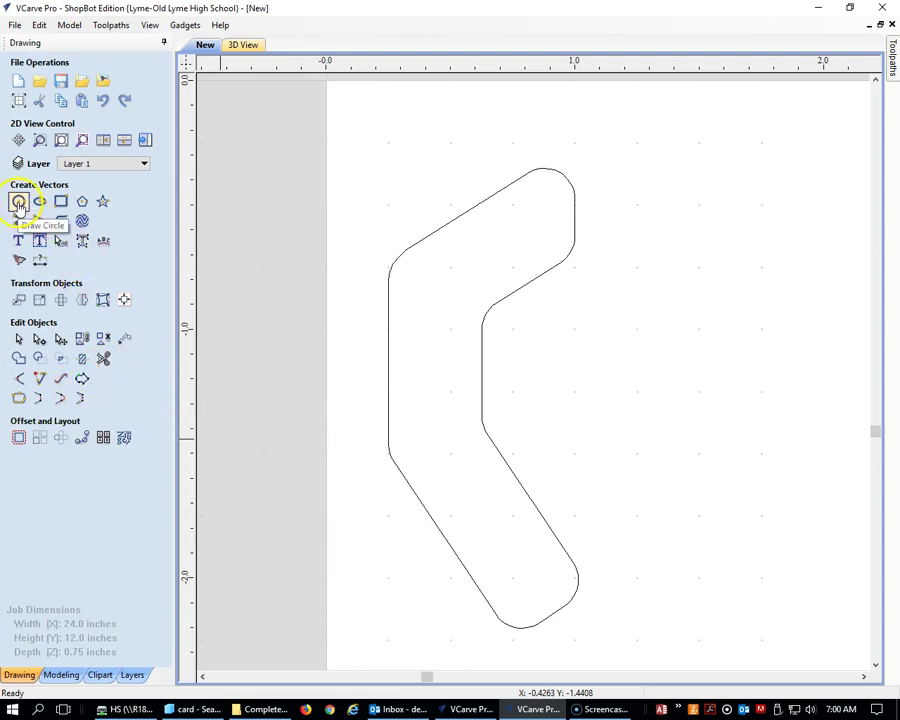
# Draw a circle inside the lower end of the outline and set its diameter to 0.1818 inches.
pyautogui.click(19, 203)
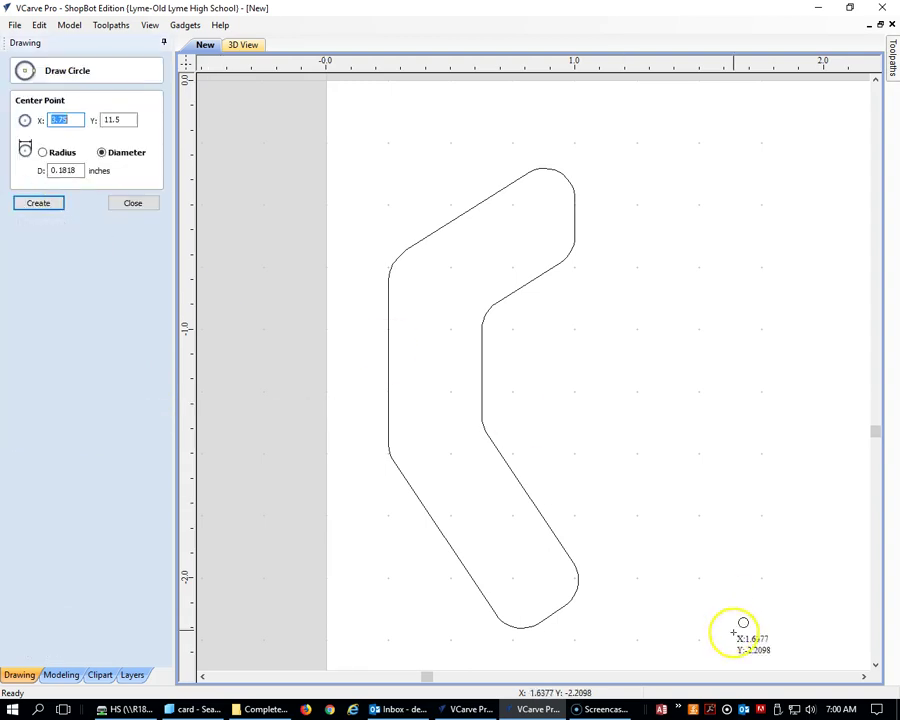
pyautogui.click(534, 588)
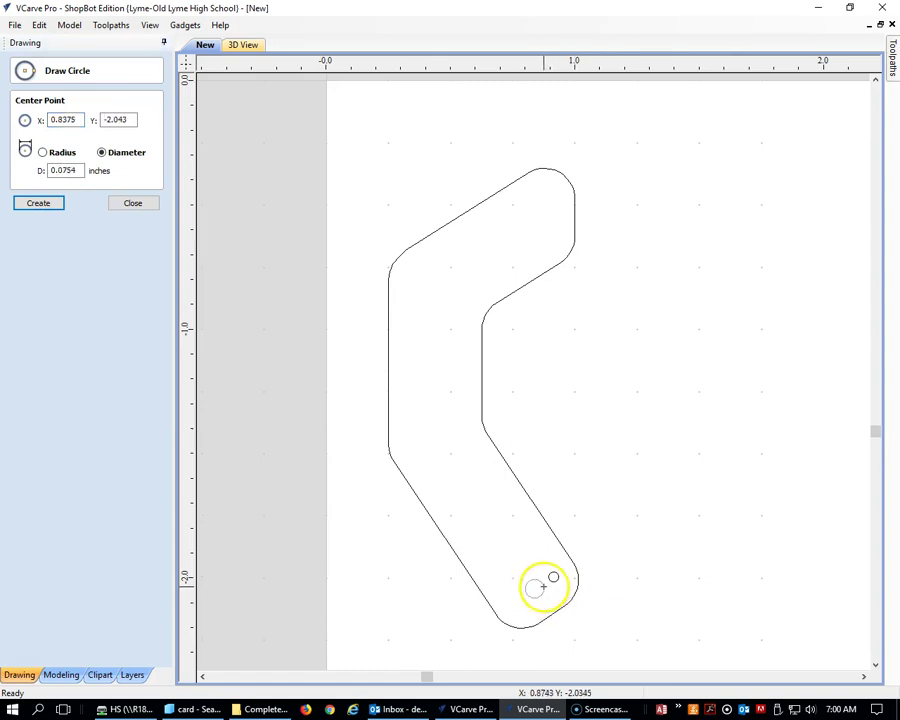
pyautogui.click(545, 586)
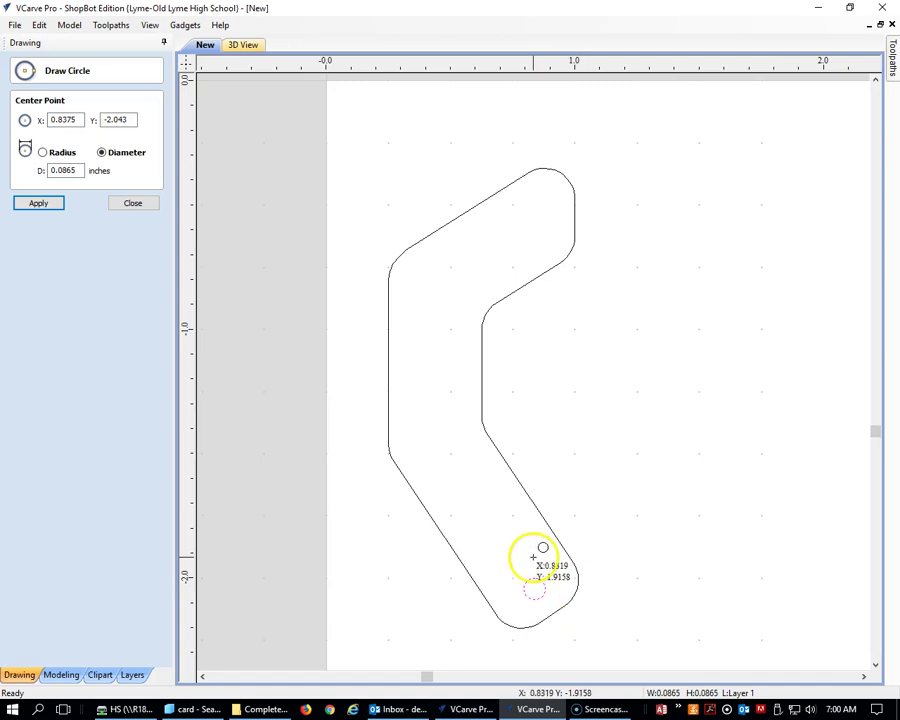
pyautogui.click(83, 171)
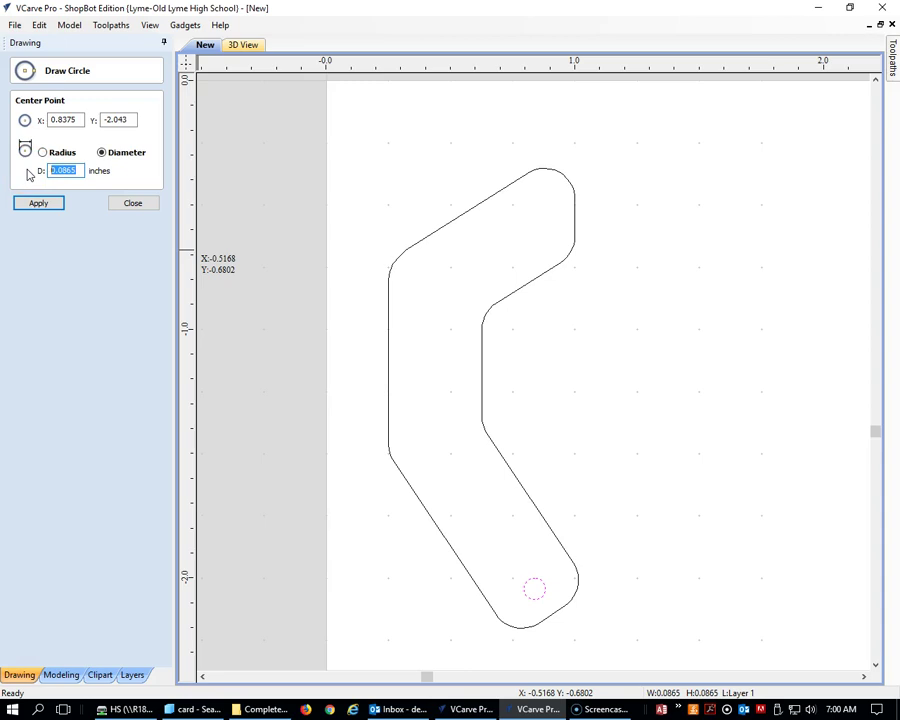
pyautogui.write('.1818')
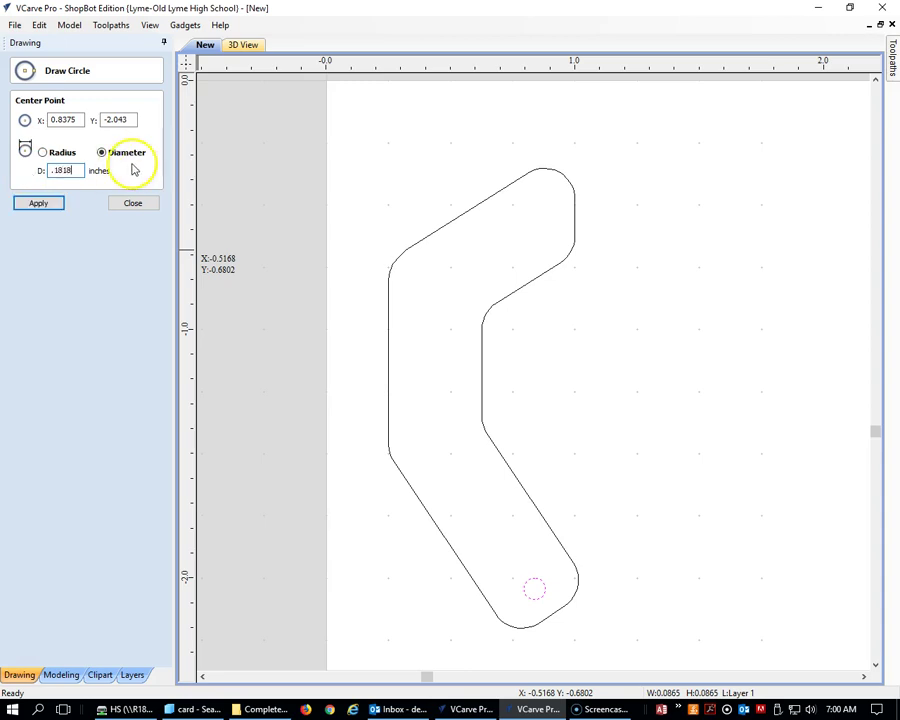
pyautogui.click(53, 205)
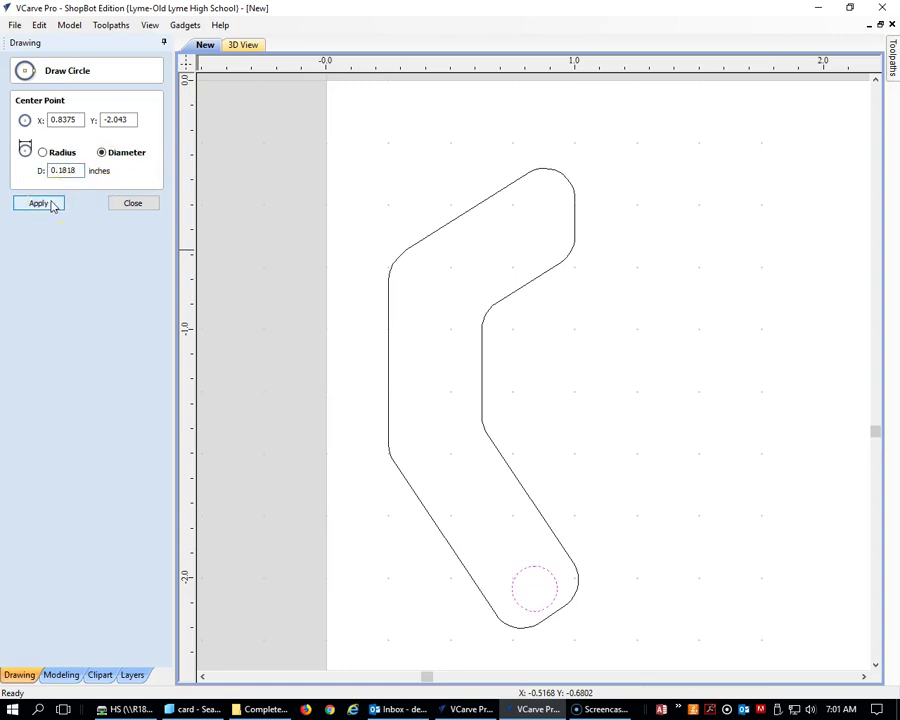
pyautogui.click(132, 202)
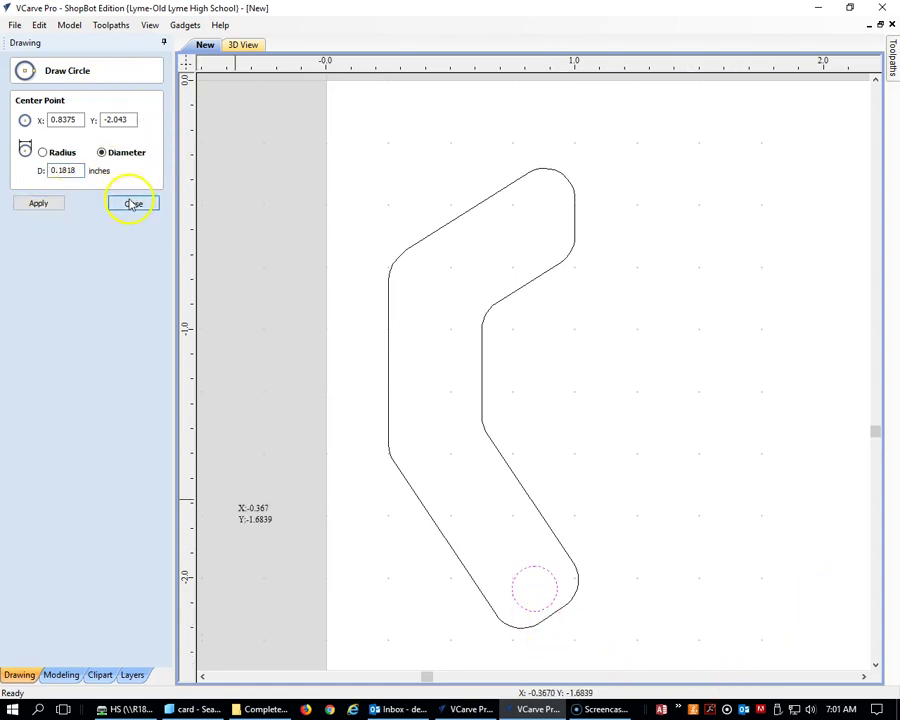
# Move the circle slightly up and left so it sits centred across the width of the outline's lower arm.
pyautogui.click(532, 583)
pyautogui.moveTo(532, 585); pyautogui.dragTo(530, 580)
pyautogui.click(688, 558)
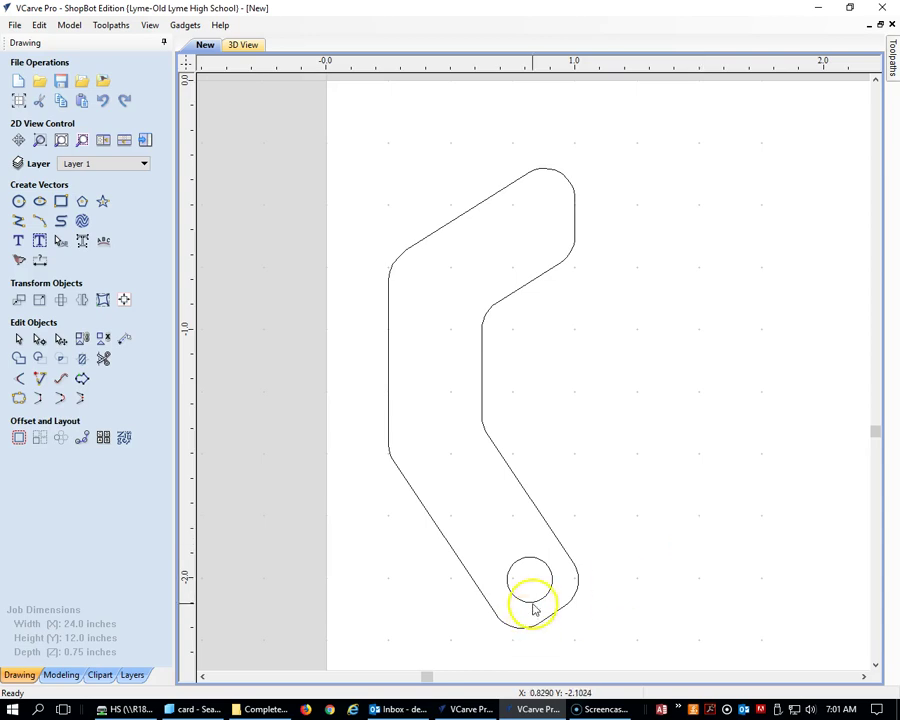
pyautogui.click(519, 559)
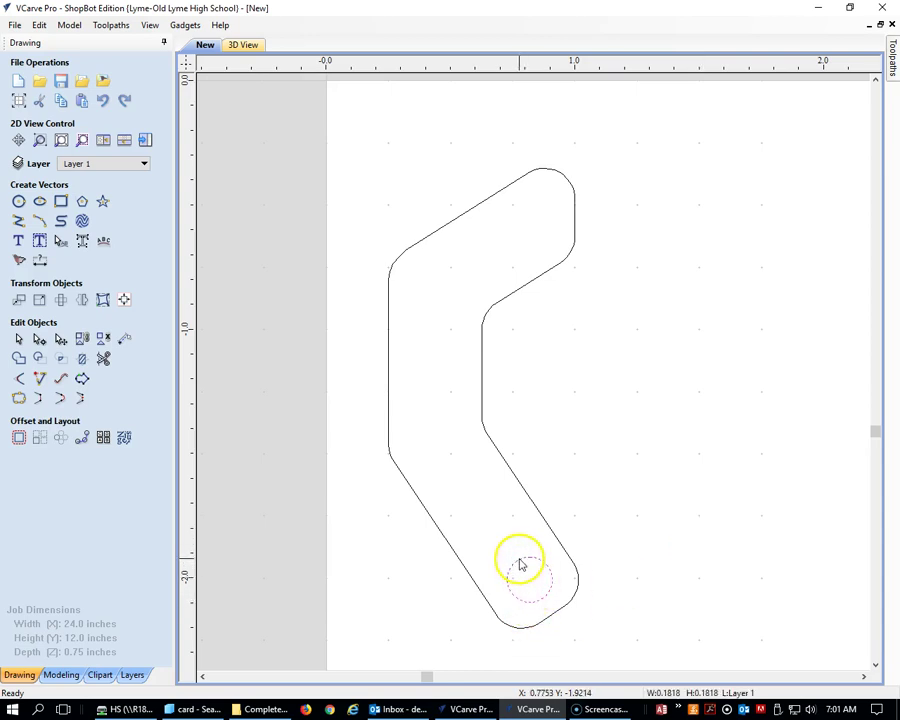
pyautogui.click(535, 585)
pyautogui.click(524, 566)
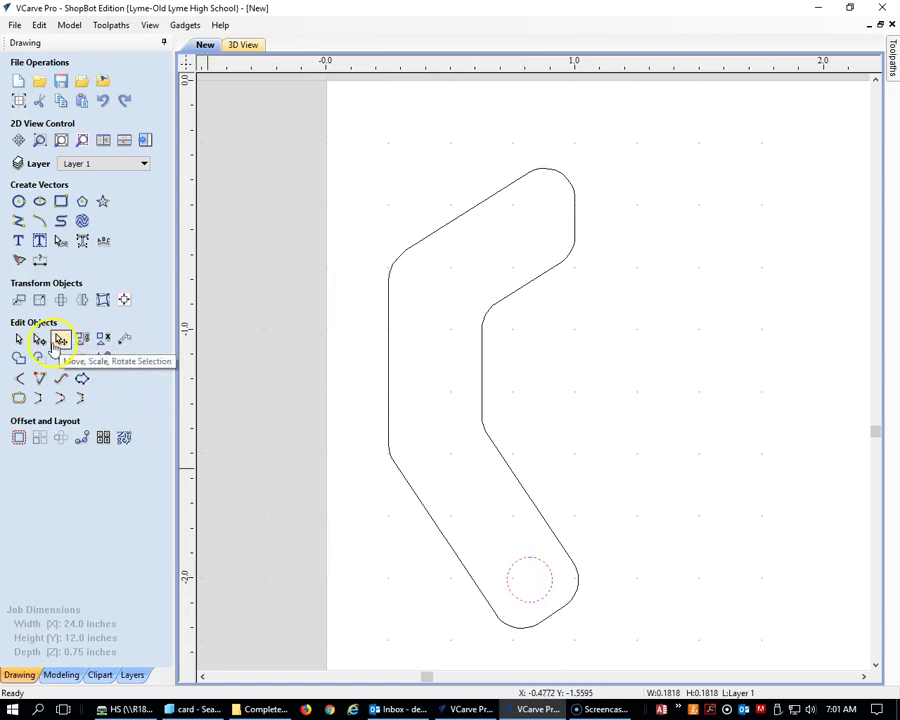
pyautogui.click(60, 338)
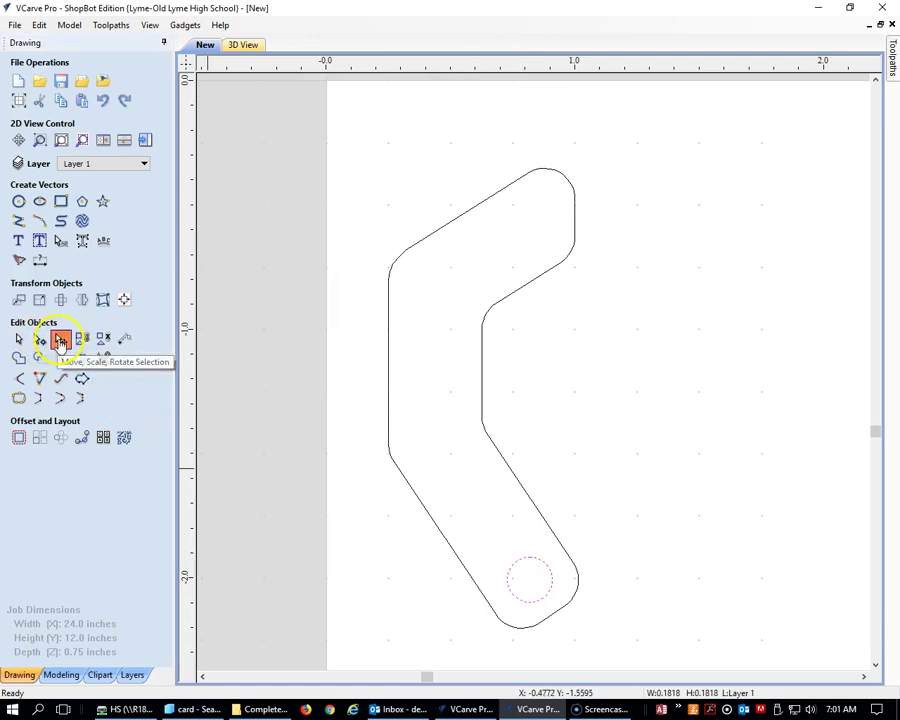
pyautogui.click(530, 578)
pyautogui.moveTo(528, 581); pyautogui.dragTo(524, 572)
pyautogui.click(673, 552)
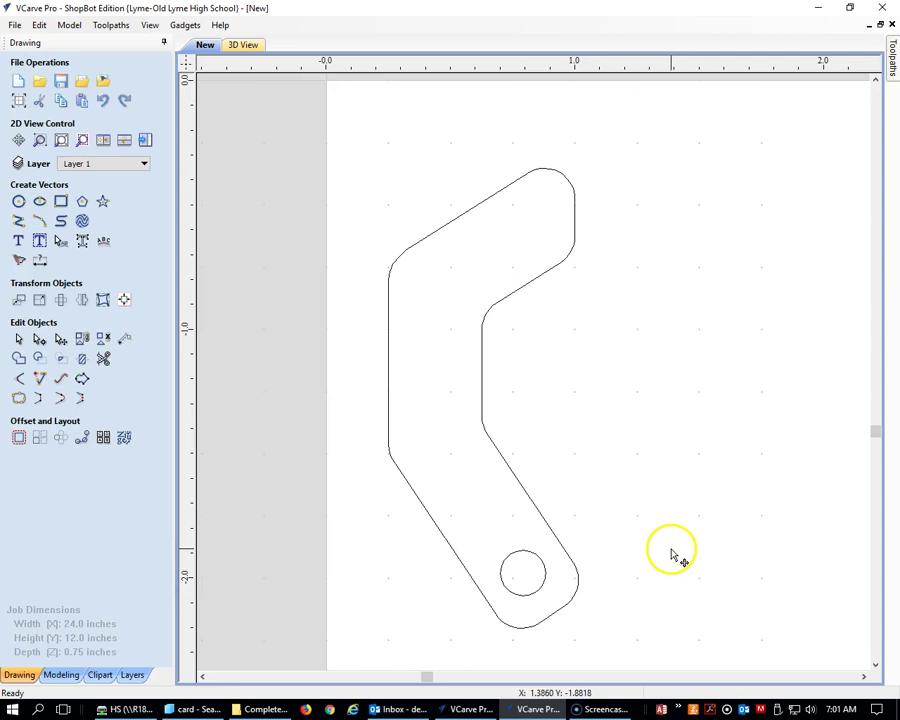
# Place a copy of the circle inside the outline's lower bend.
pyautogui.scroll(2, 645, 520)
pyautogui.scroll(-3, 645, 520)
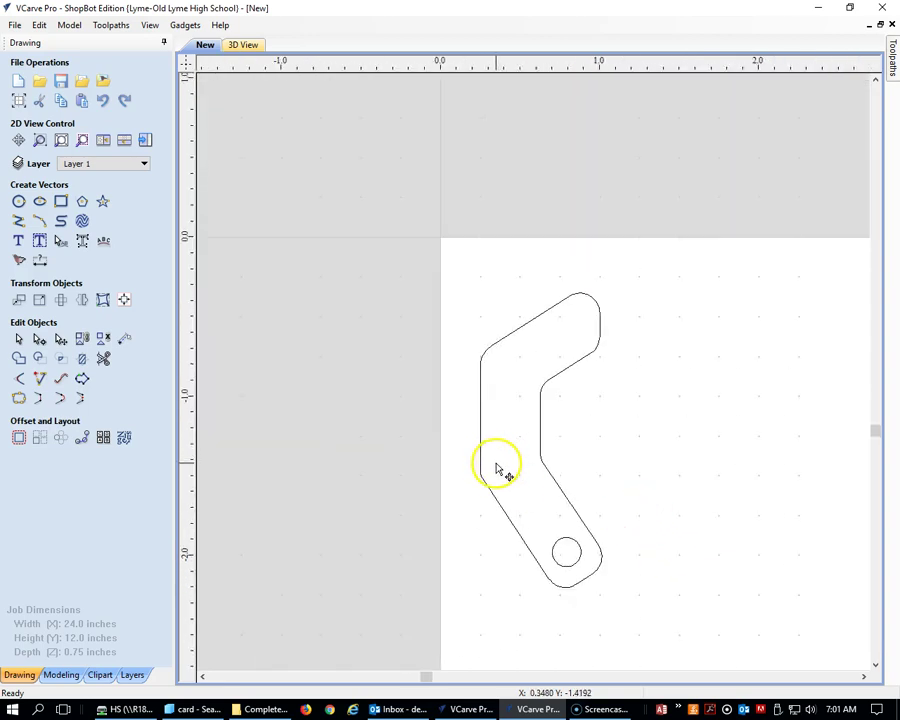
pyautogui.click(566, 545)
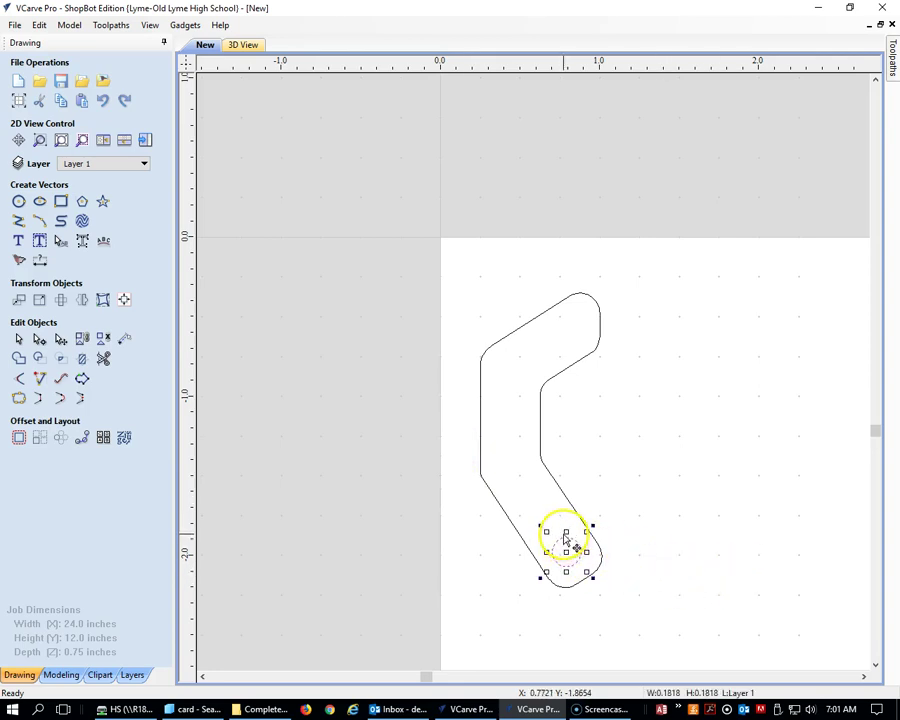
pyautogui.moveTo(565, 530); pyautogui.dragTo(513, 469)
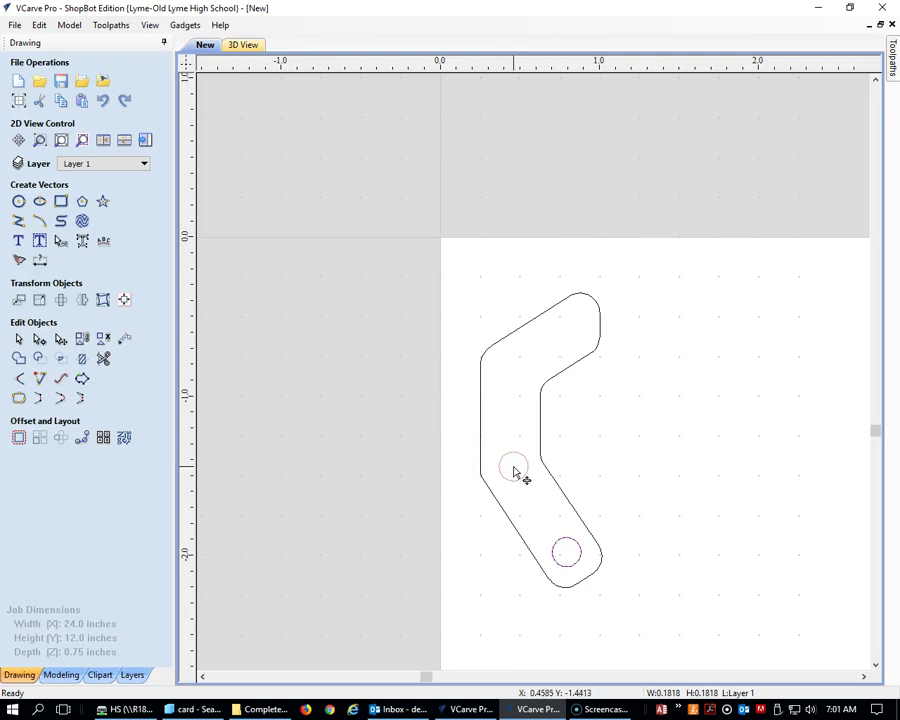
pyautogui.moveTo(513, 470); pyautogui.dragTo(513, 470)
pyautogui.click(738, 536)
pyautogui.scroll(3, 720, 535)
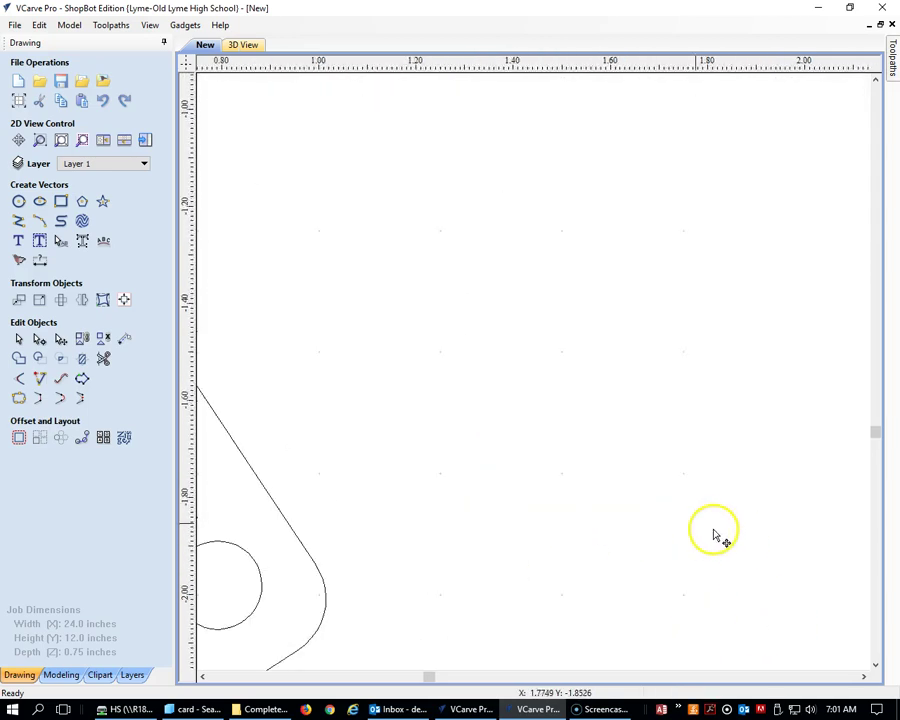
pyautogui.scroll(-3, 663, 518)
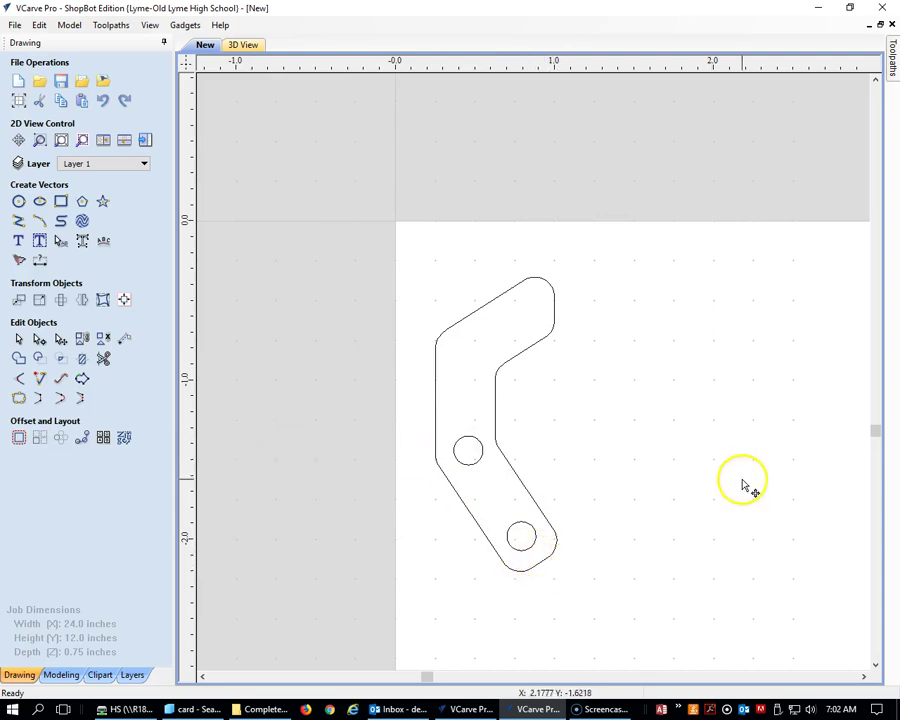
pyautogui.scroll(2, 723, 493)
pyautogui.scroll(-2, 723, 493)
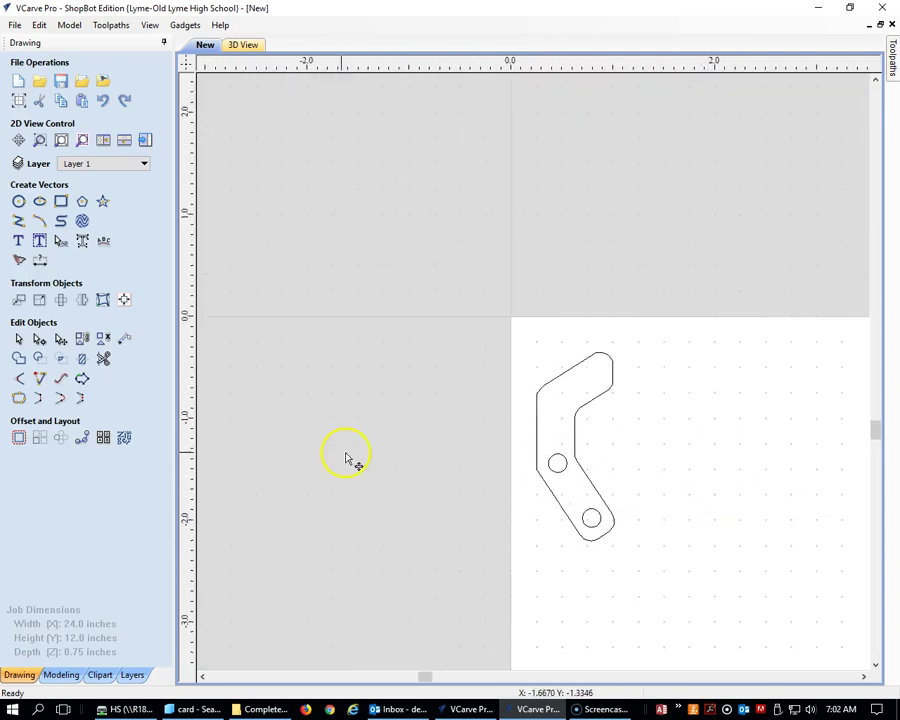
# Delete the copied circle at the lower bend and select the remaining circle at the lower end.
pyautogui.click(560, 468)
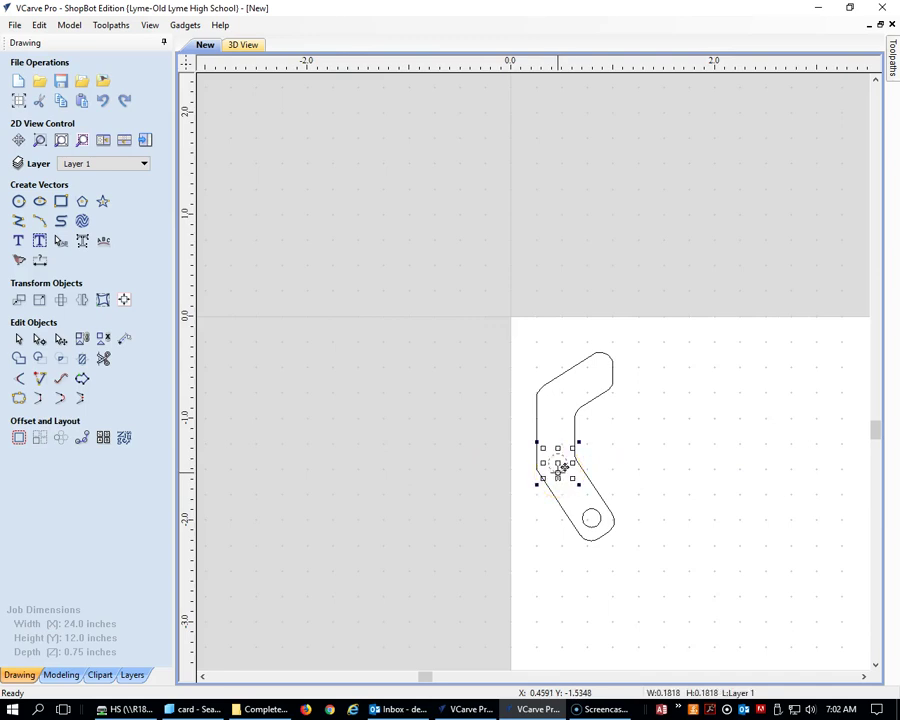
pyautogui.moveTo(560, 468); pyautogui.dragTo(589, 510)
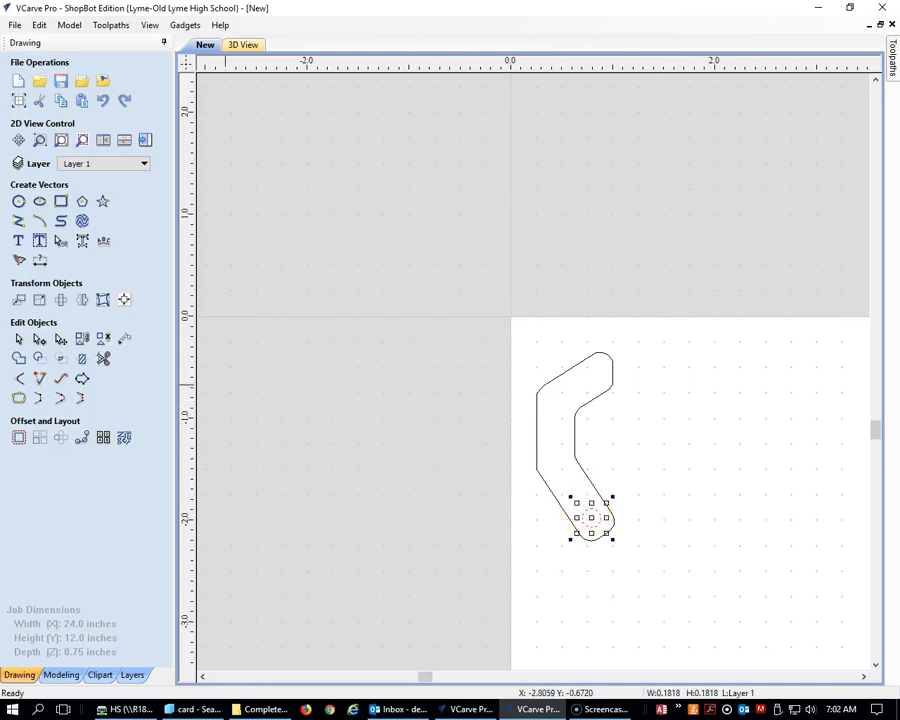
pyautogui.click(40, 443)
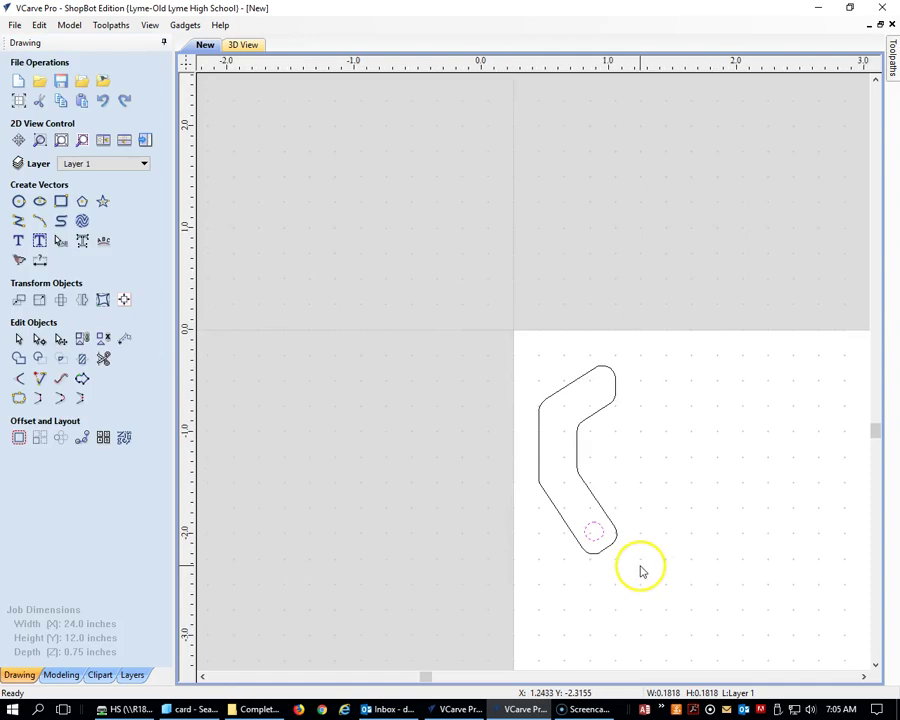
# Array copy the lower circle into 3 rows and 1 column with a Y offset of 0.314961 inches.
pyautogui.scroll(3, 610, 570)
pyautogui.scroll(-3, 490, 400)
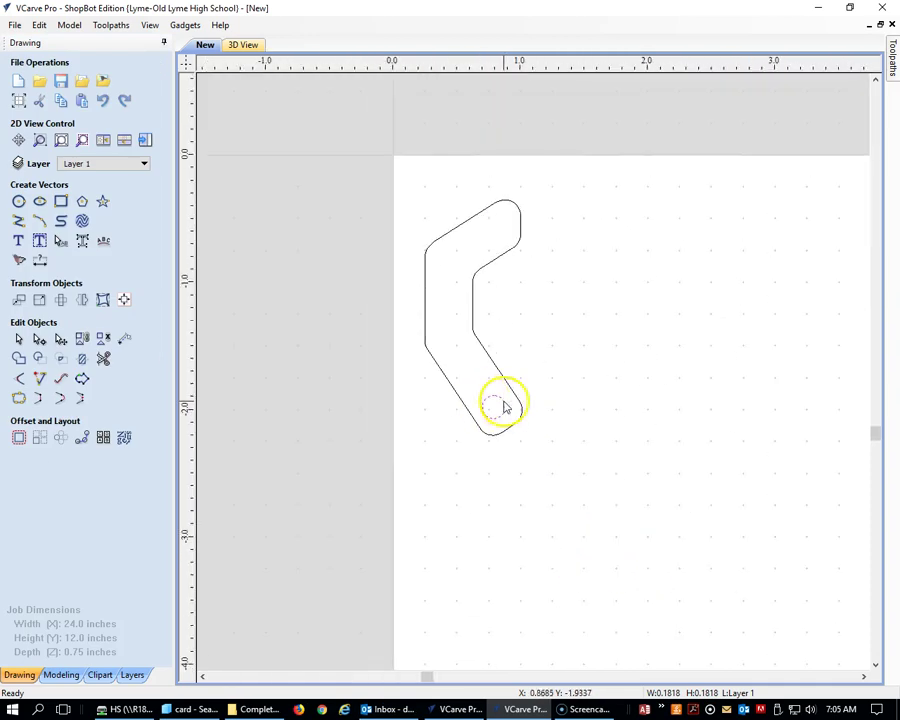
pyautogui.click(38, 441)
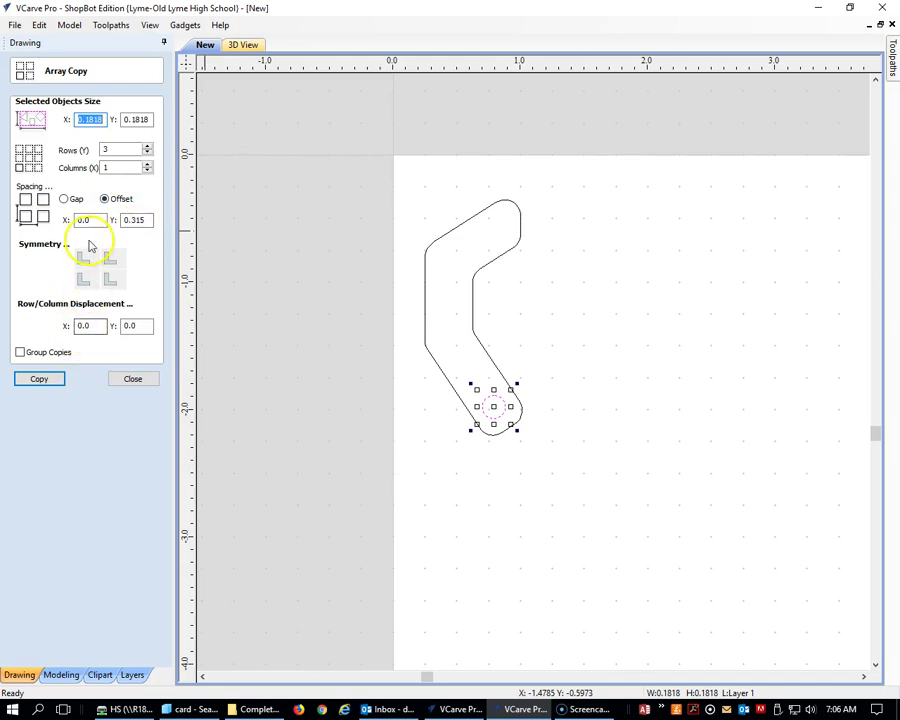
pyautogui.doubleClick(147, 221)
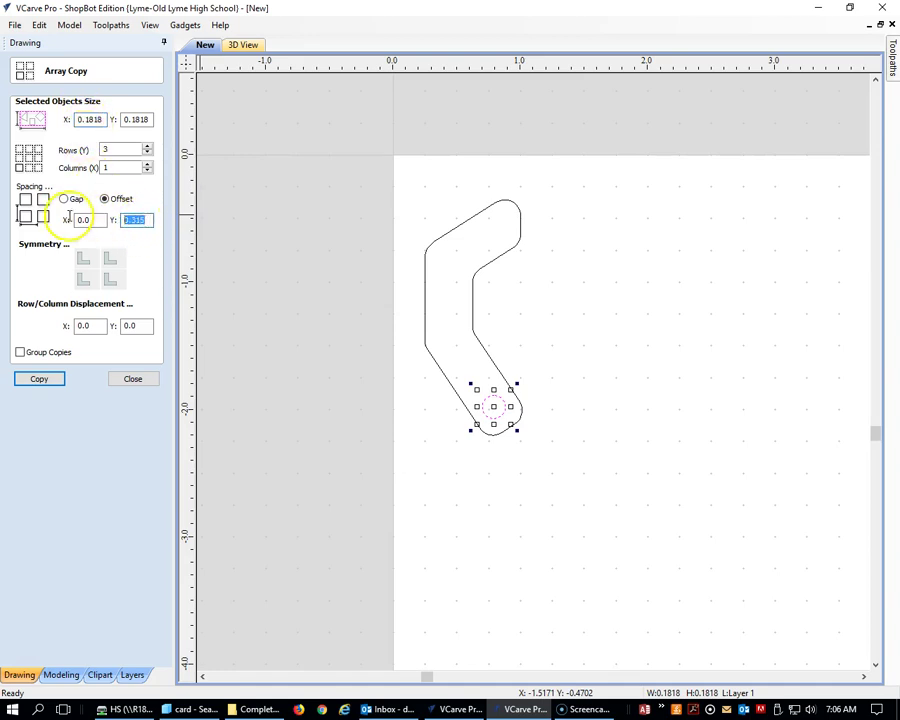
pyautogui.write('0.')
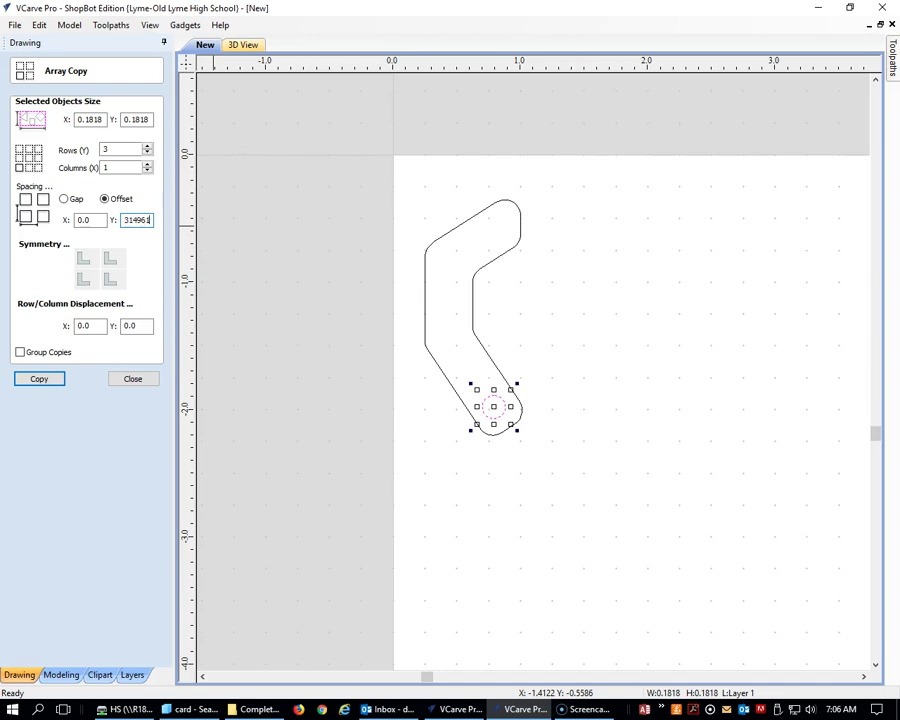
pyautogui.write('1')
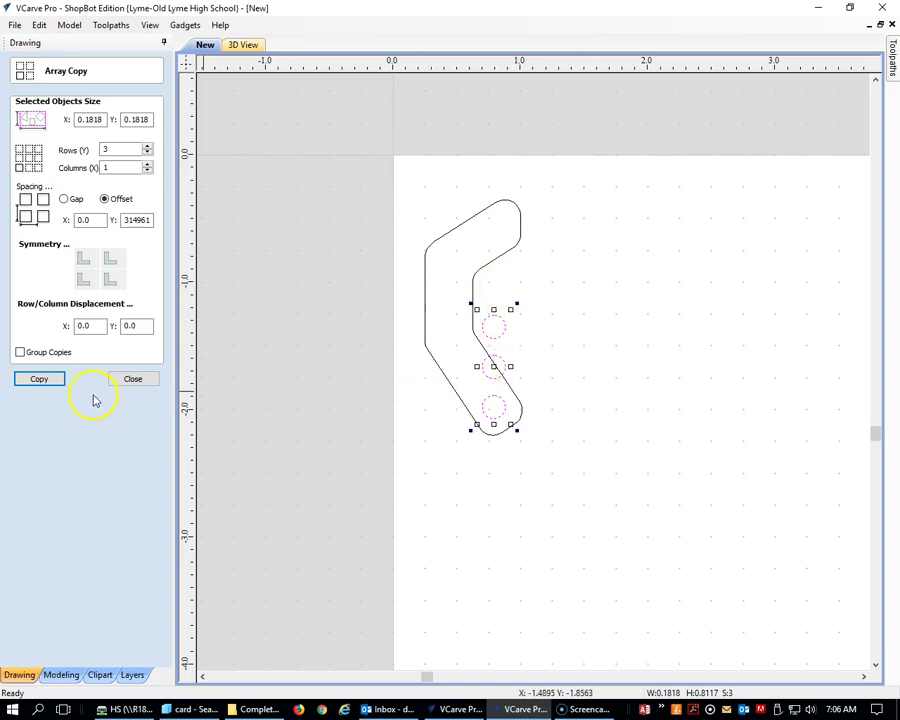
pyautogui.click(37, 379)
pyautogui.click(120, 379)
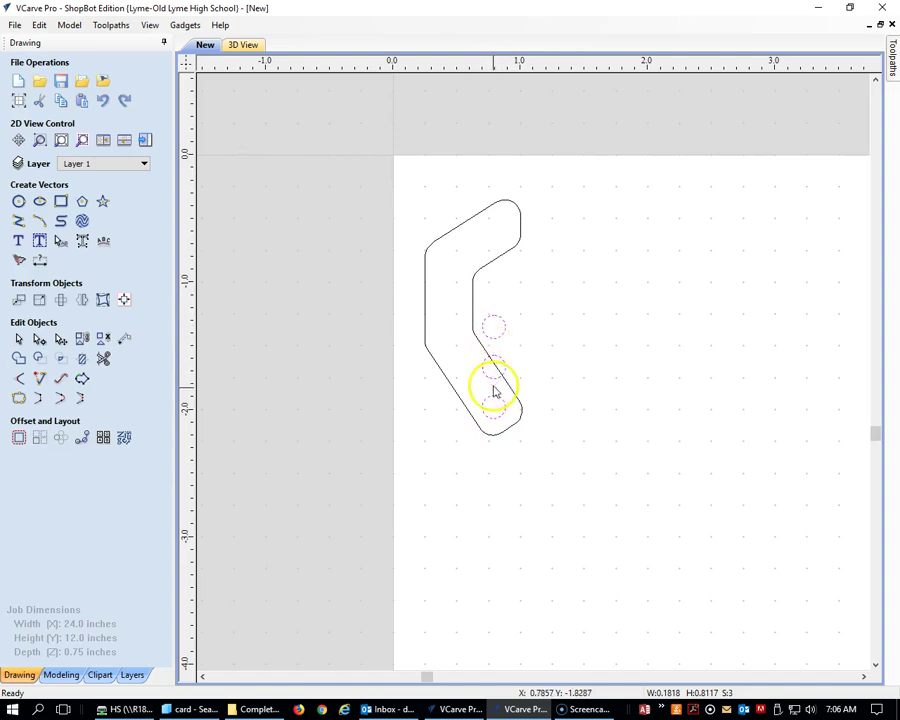
# Rotate the three circles together to match the lower arm's slant and move them to the middle of the arm.
pyautogui.moveTo(459, 301); pyautogui.dragTo(538, 447)
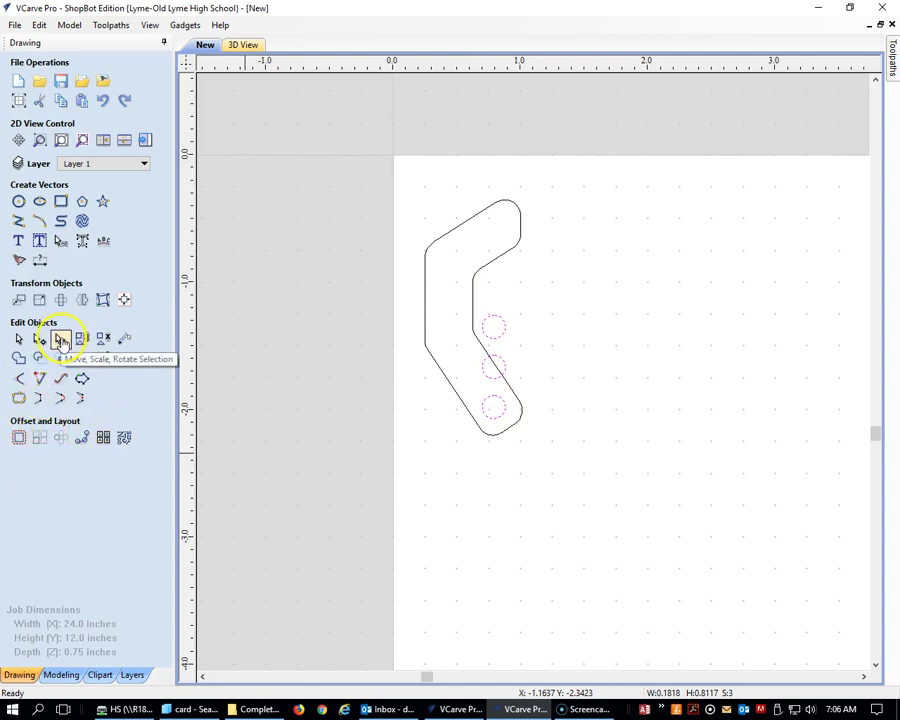
pyautogui.click(61, 342)
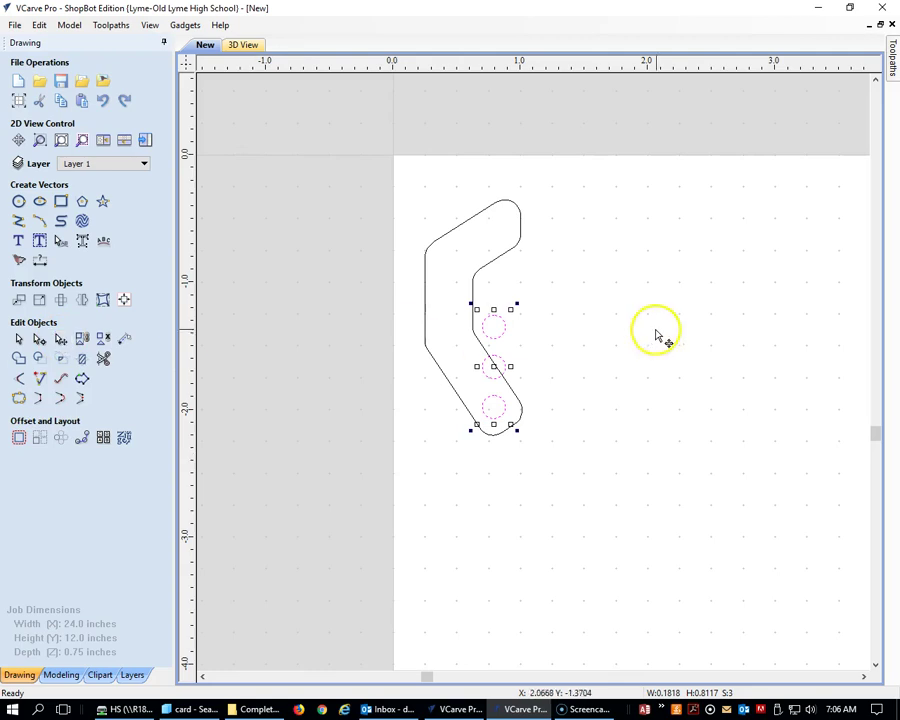
pyautogui.moveTo(514, 300); pyautogui.dragTo(481, 300)
pyautogui.moveTo(497, 366); pyautogui.dragTo(476, 374)
pyautogui.click(675, 384)
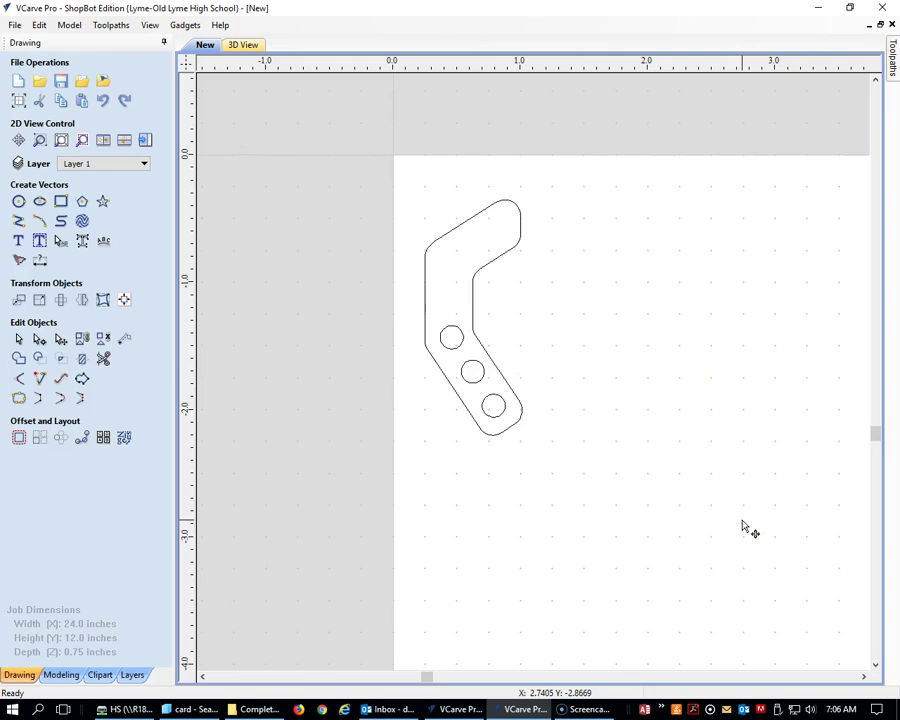
# Select the outline with its three circles and create a mirrored copy on its right side.
pyautogui.click(514, 492)
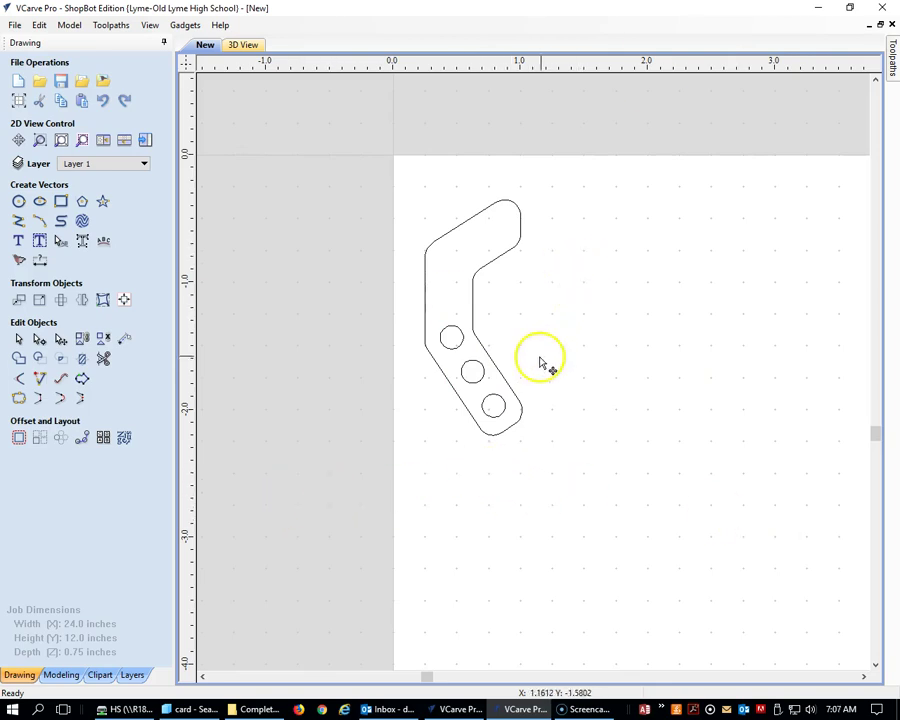
pyautogui.moveTo(371, 157); pyautogui.dragTo(657, 528)
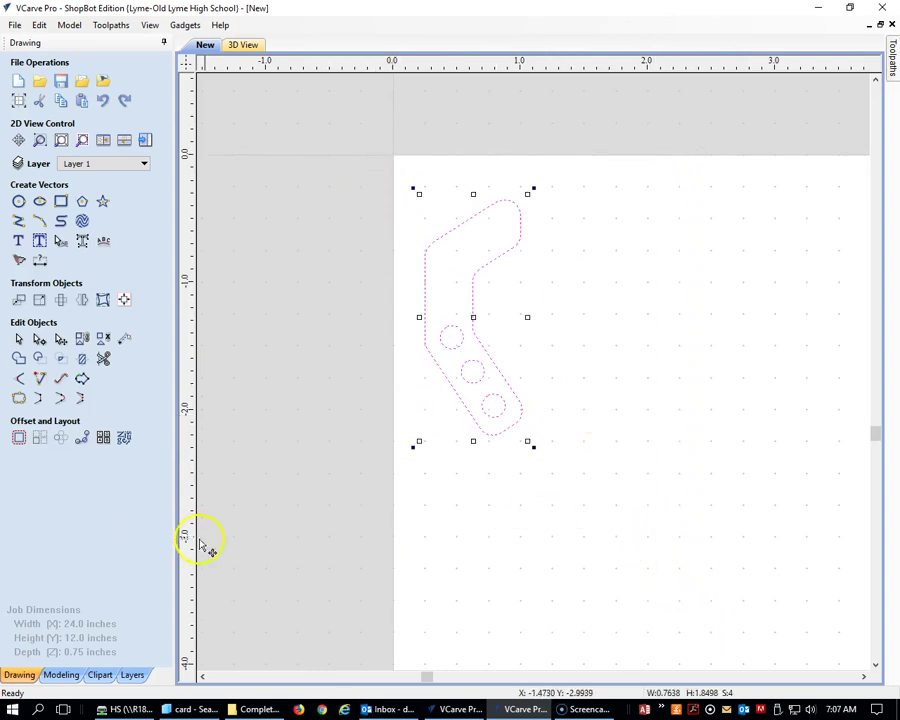
pyautogui.click(57, 436)
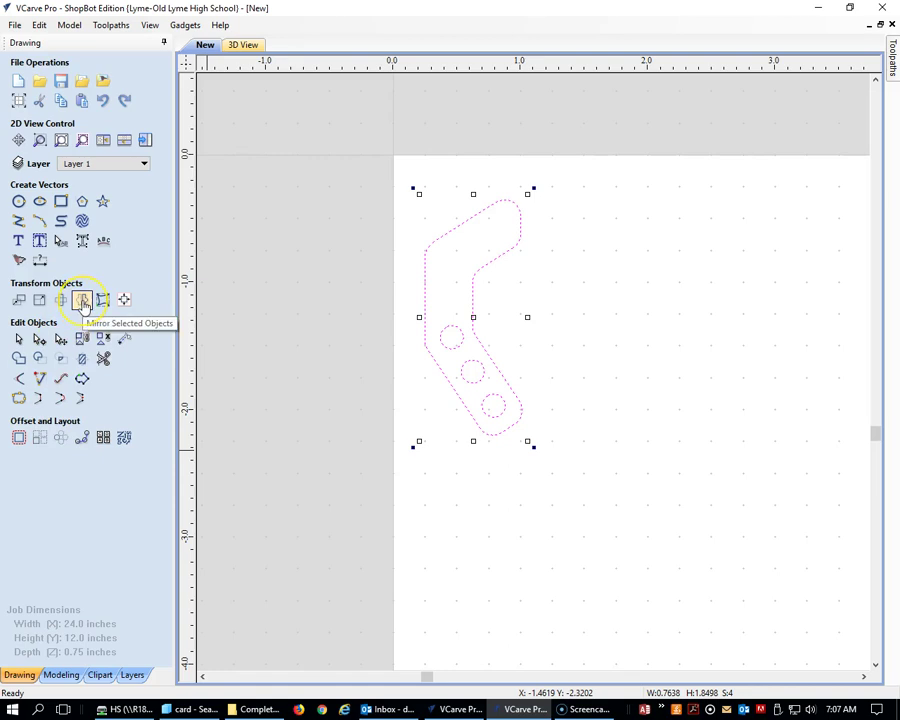
pyautogui.click(83, 300)
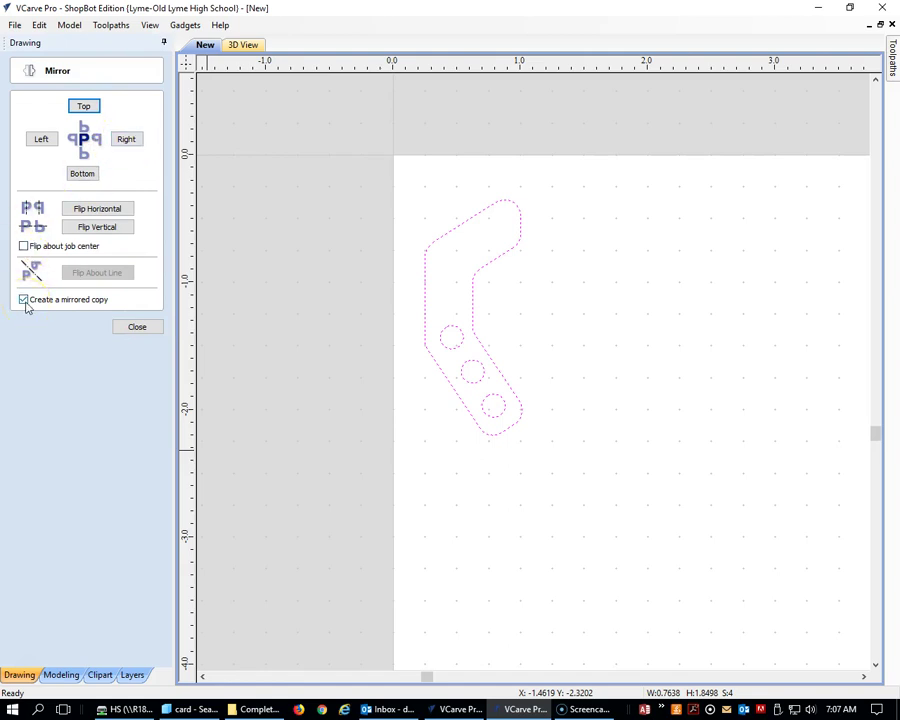
pyautogui.click(125, 140)
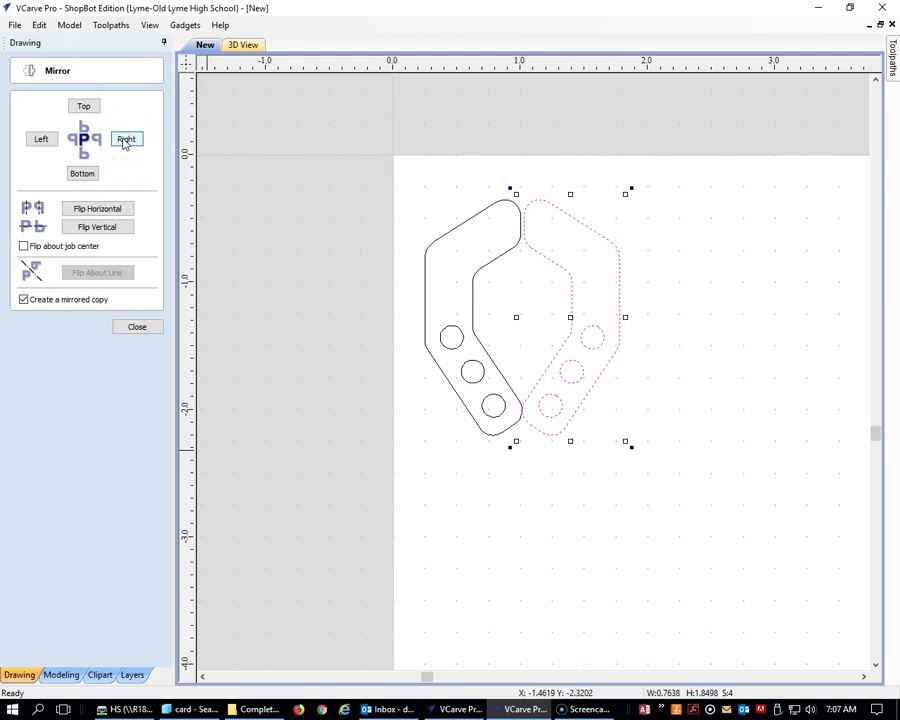
# Undo the mirrored copy on the right and try mirrored copies to the left of, above and below the original.
pyautogui.hotkey('ctrl', 'z')
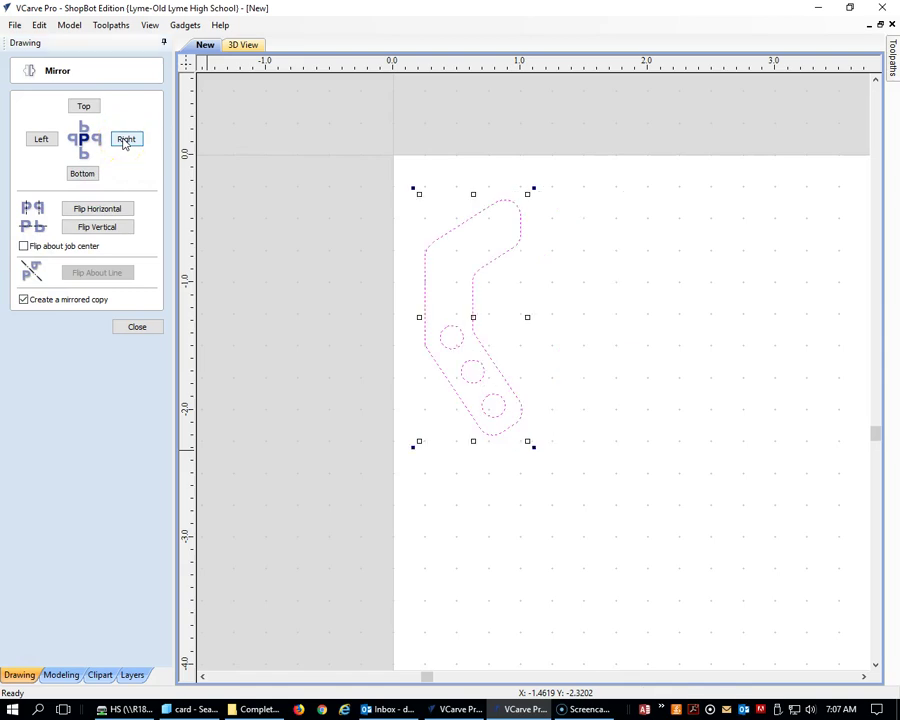
pyautogui.click(46, 140)
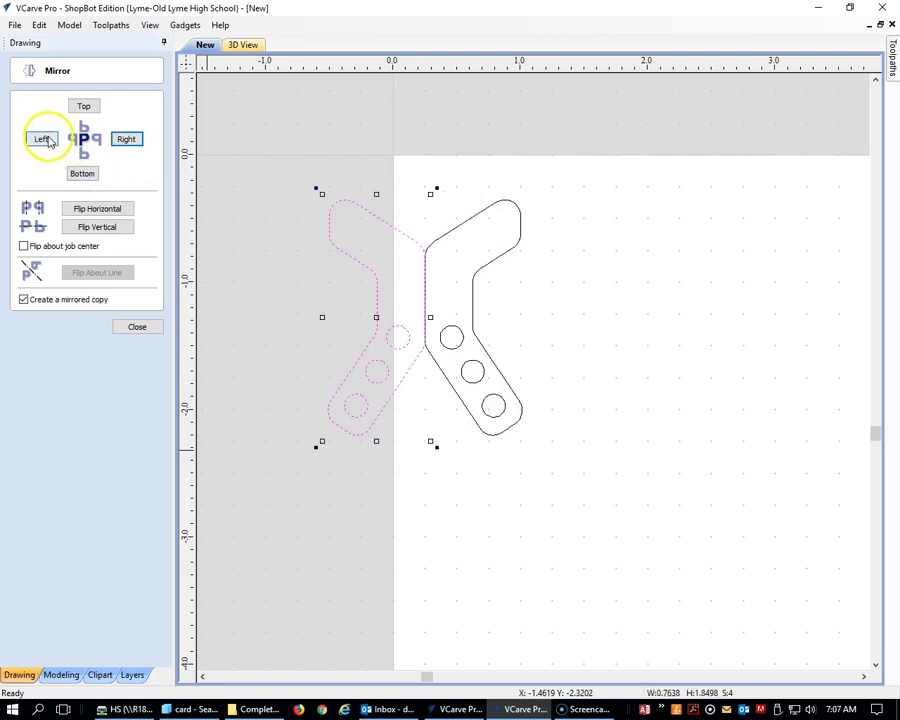
pyautogui.hotkey('ctrl', 'z')
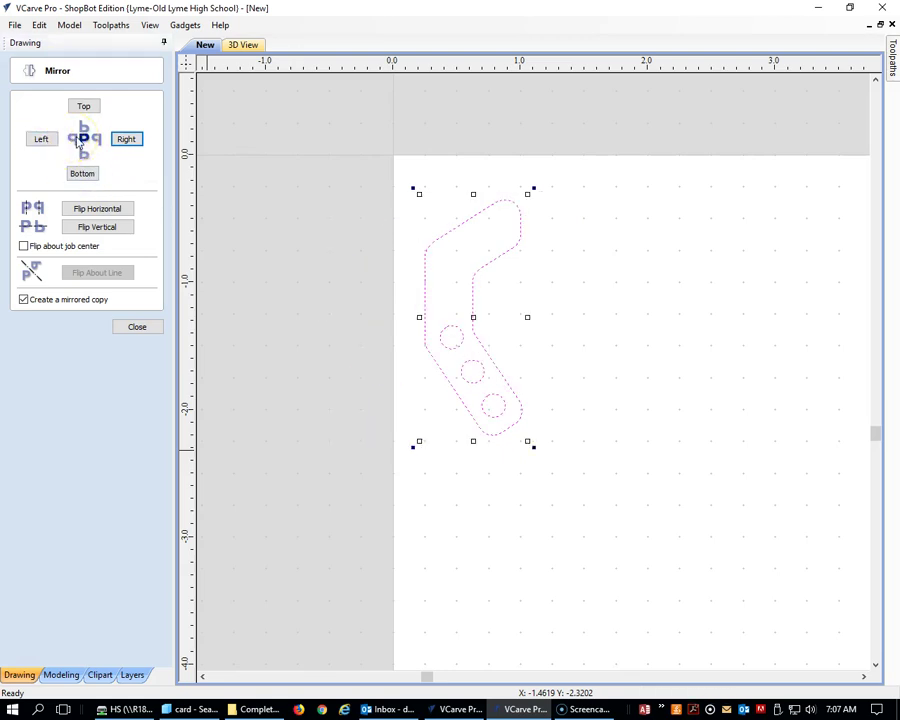
pyautogui.click(84, 107)
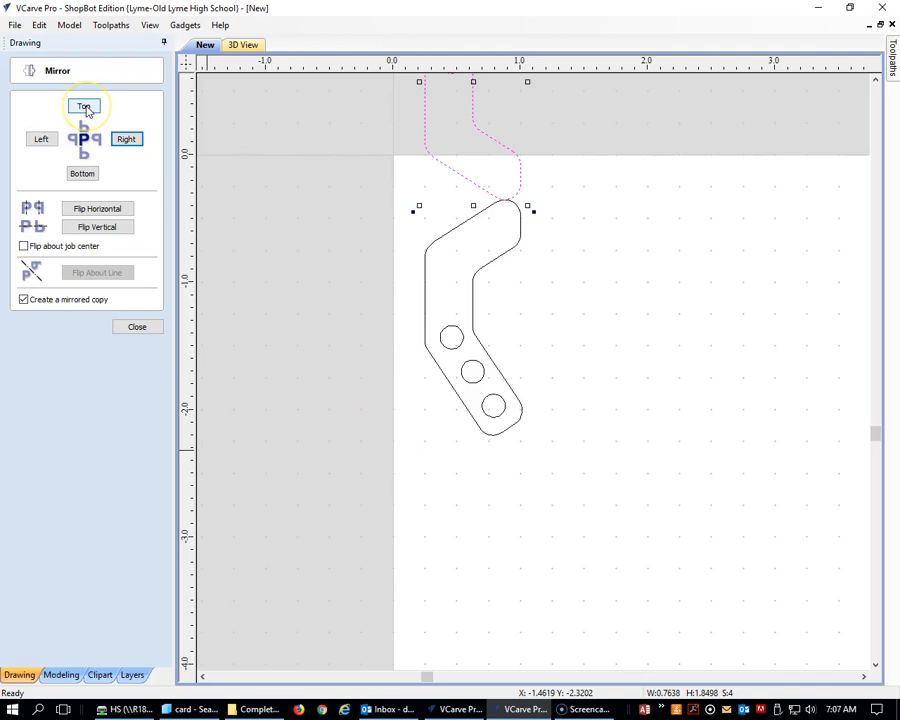
pyautogui.hotkey('ctrl', 'z')
pyautogui.click(82, 174)
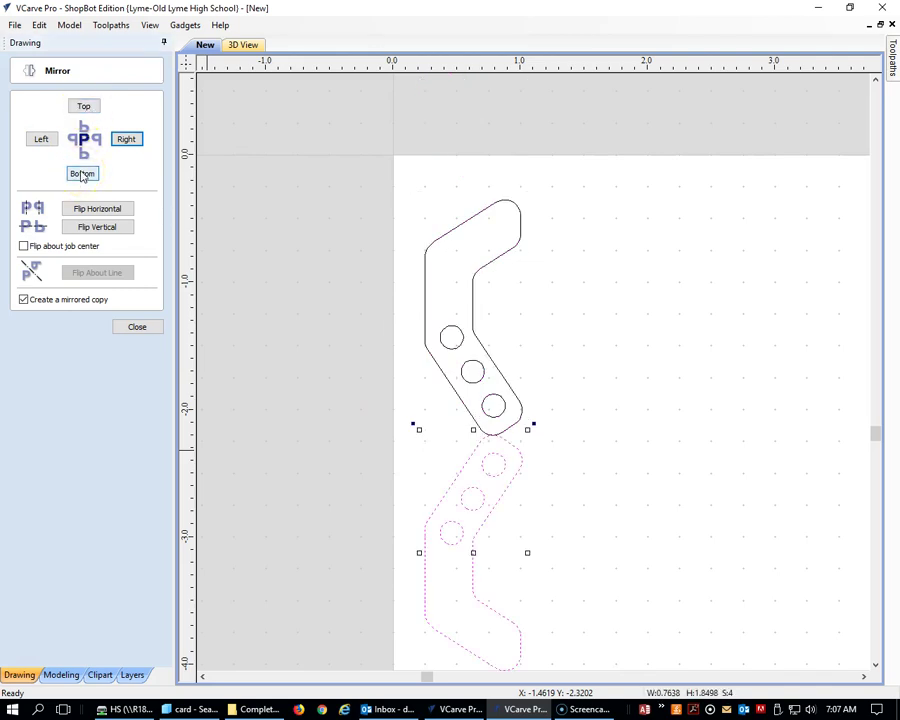
pyautogui.hotkey('ctrl', 'z')
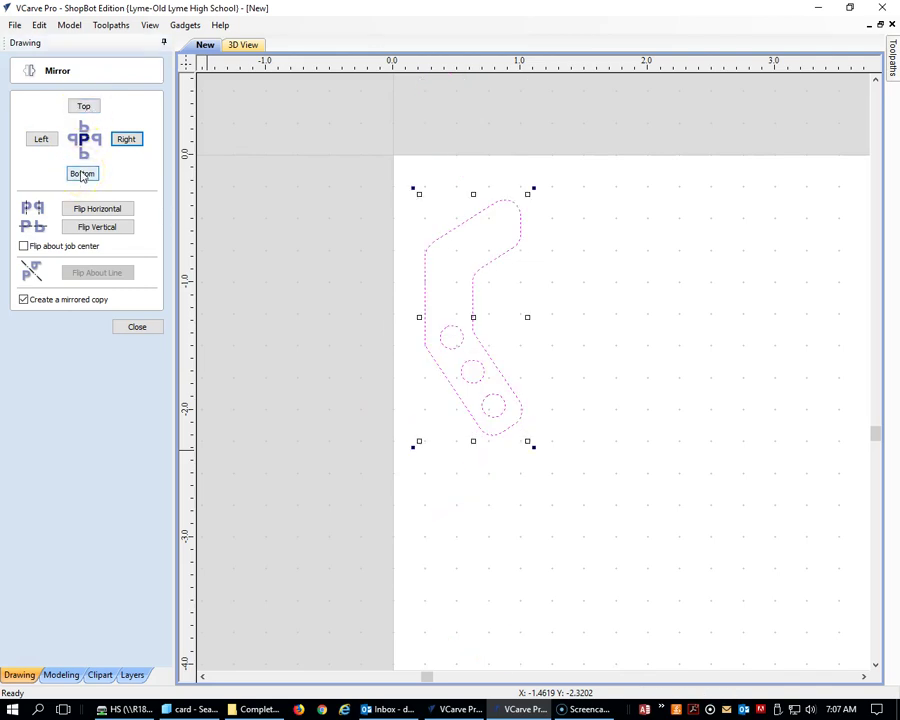
# Create a mirrored copy of the outline and circles to the right and nest it against the original's inner bend.
pyautogui.click(127, 146)
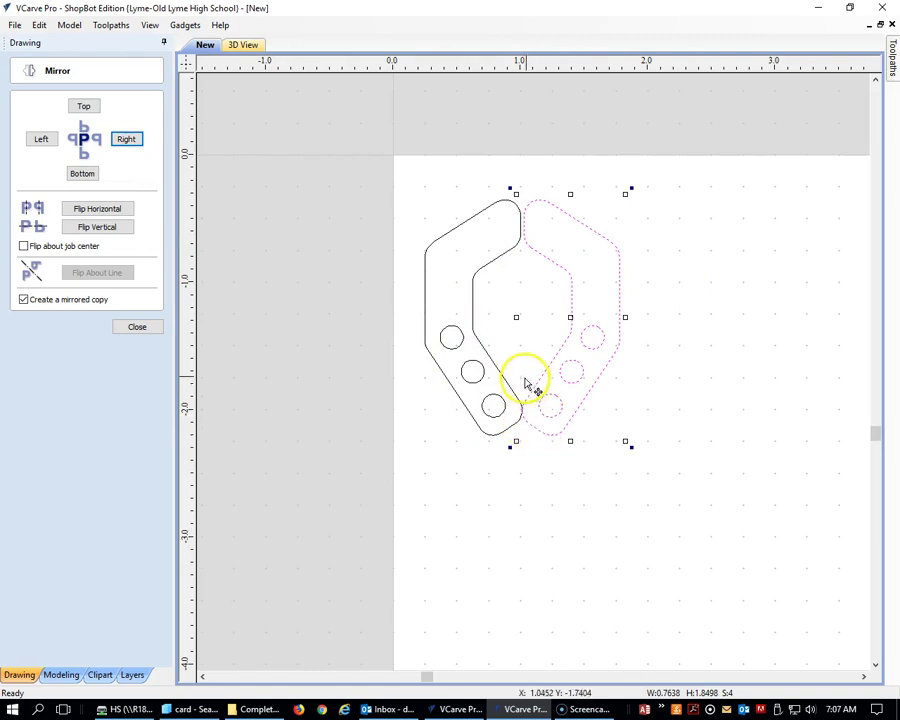
pyautogui.click(138, 328)
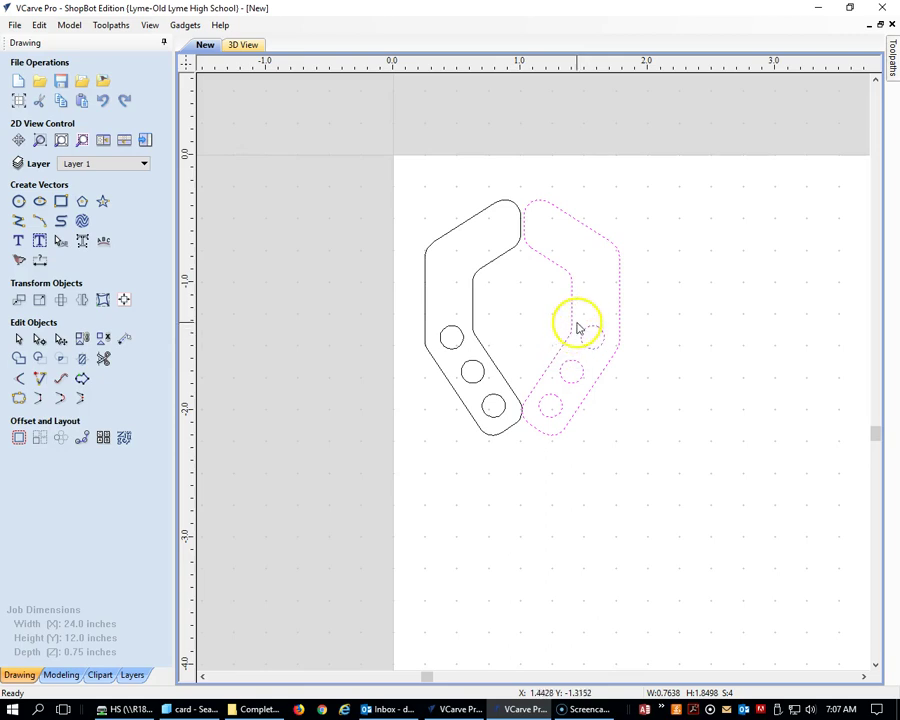
pyautogui.click(576, 327)
pyautogui.moveTo(520, 176); pyautogui.dragTo(677, 472)
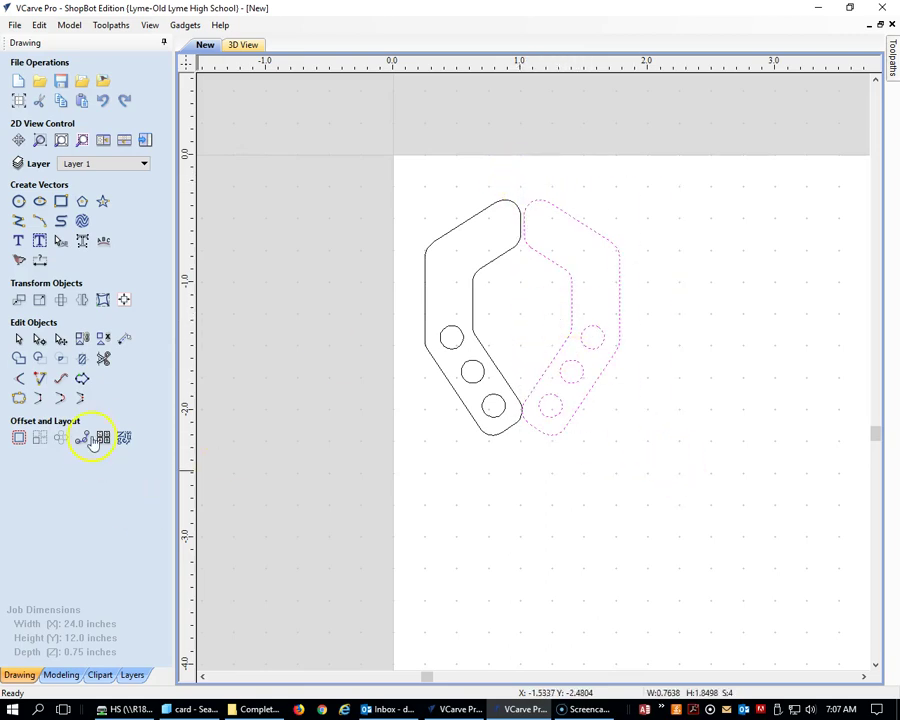
pyautogui.click(62, 340)
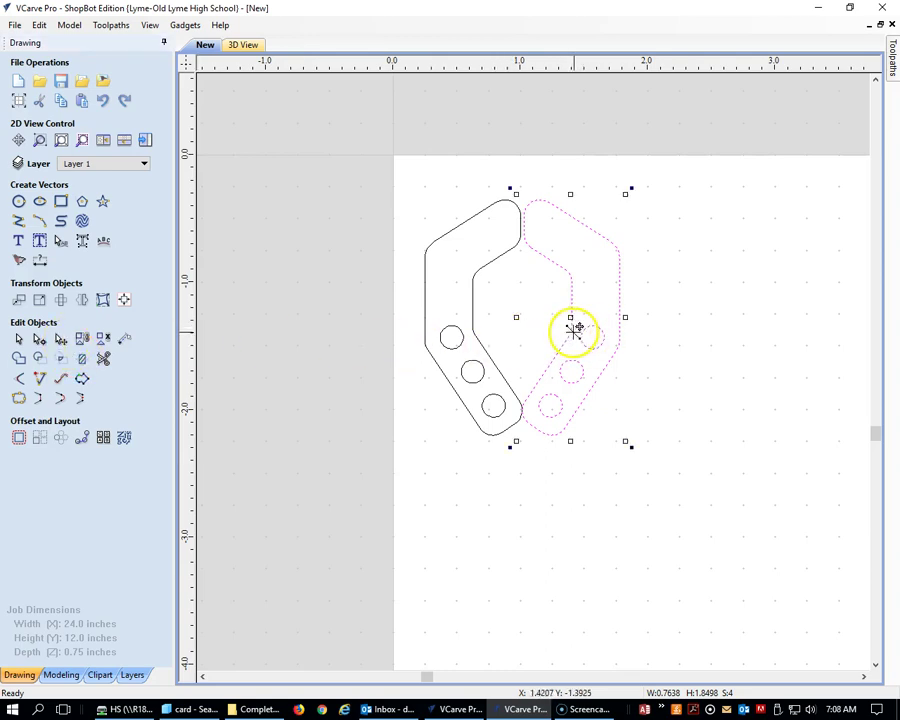
pyautogui.moveTo(575, 330); pyautogui.dragTo(531, 249)
pyautogui.click(662, 470)
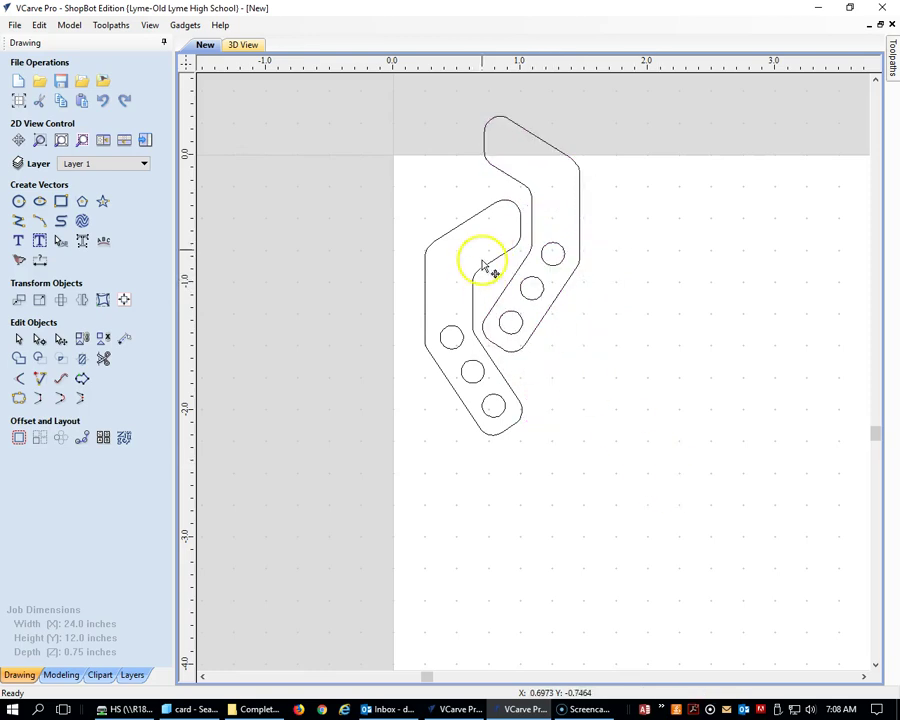
# Move both outlines with their circles down together so they lie fully inside the material's upper-left corner.
pyautogui.moveTo(373, 96); pyautogui.dragTo(617, 526)
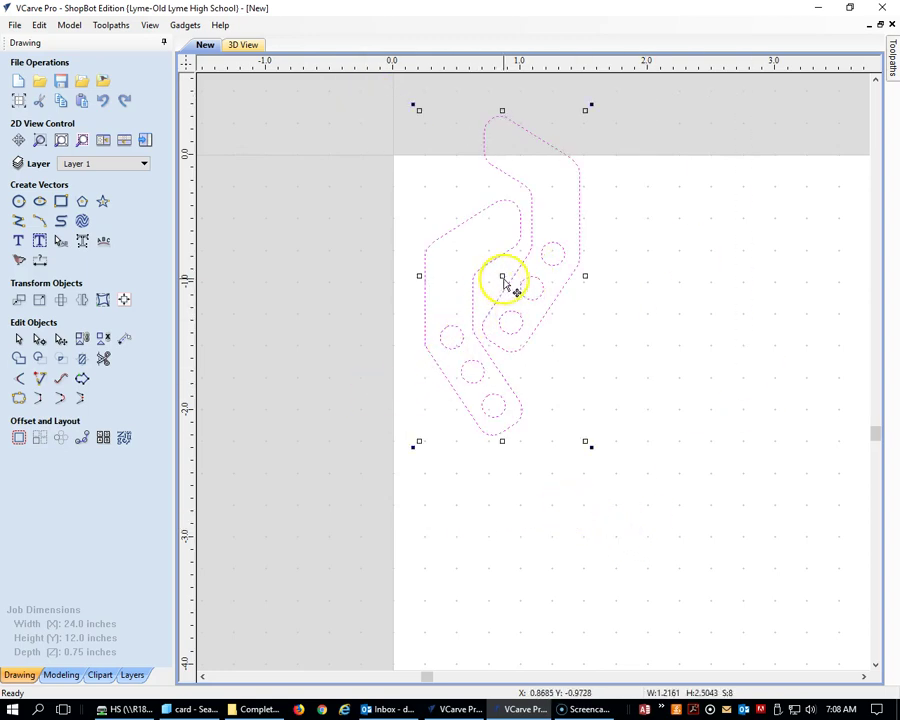
pyautogui.moveTo(505, 275); pyautogui.dragTo(497, 332)
pyautogui.click(623, 388)
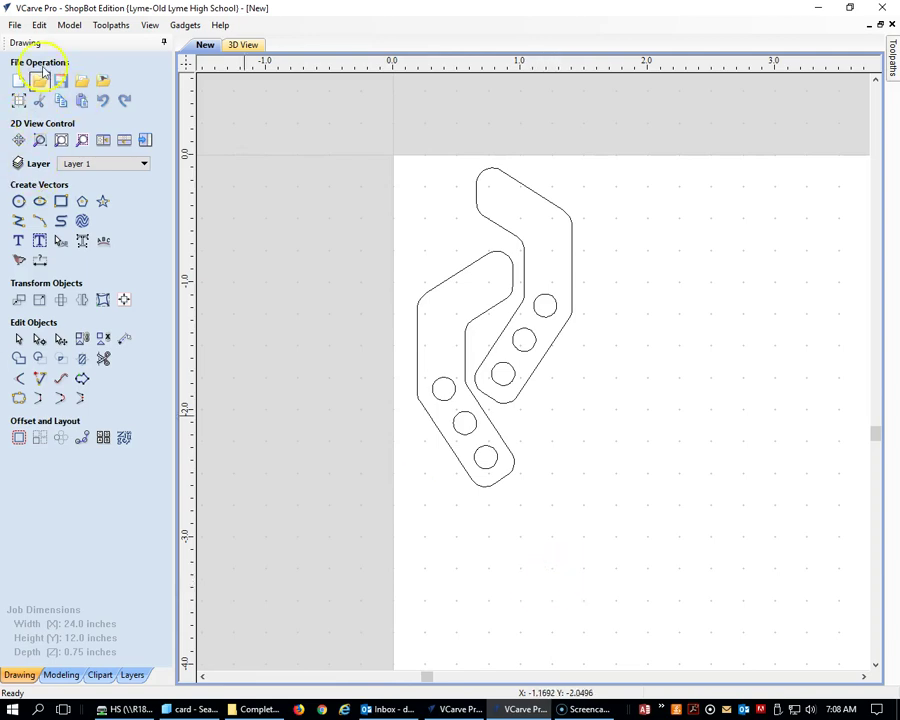
# Start saving the job and browse to the personal user folder under C:\Users.
pyautogui.click(15, 24)
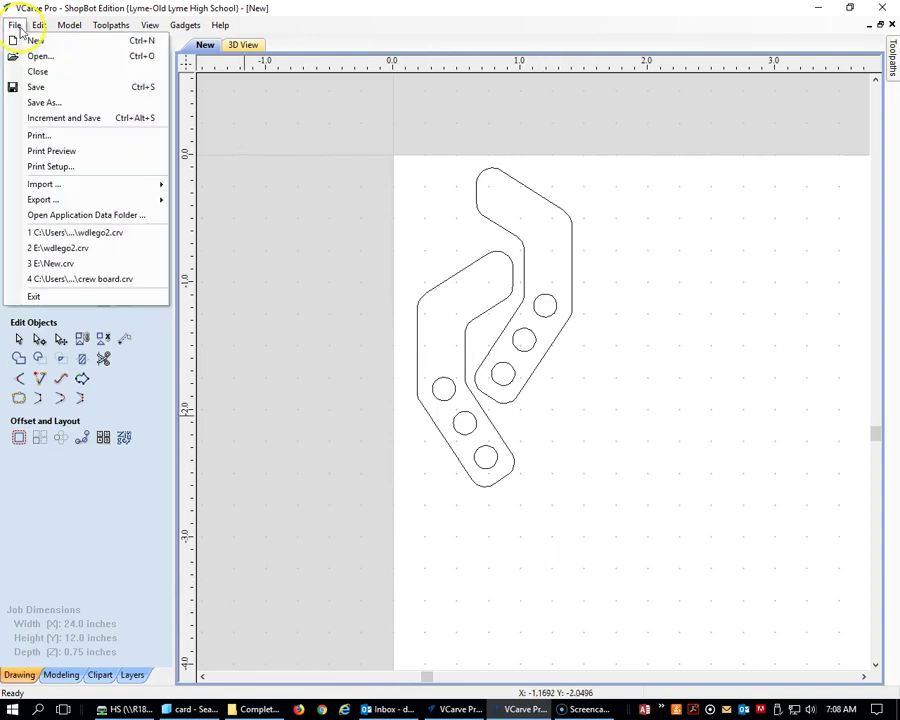
pyautogui.click(36, 88)
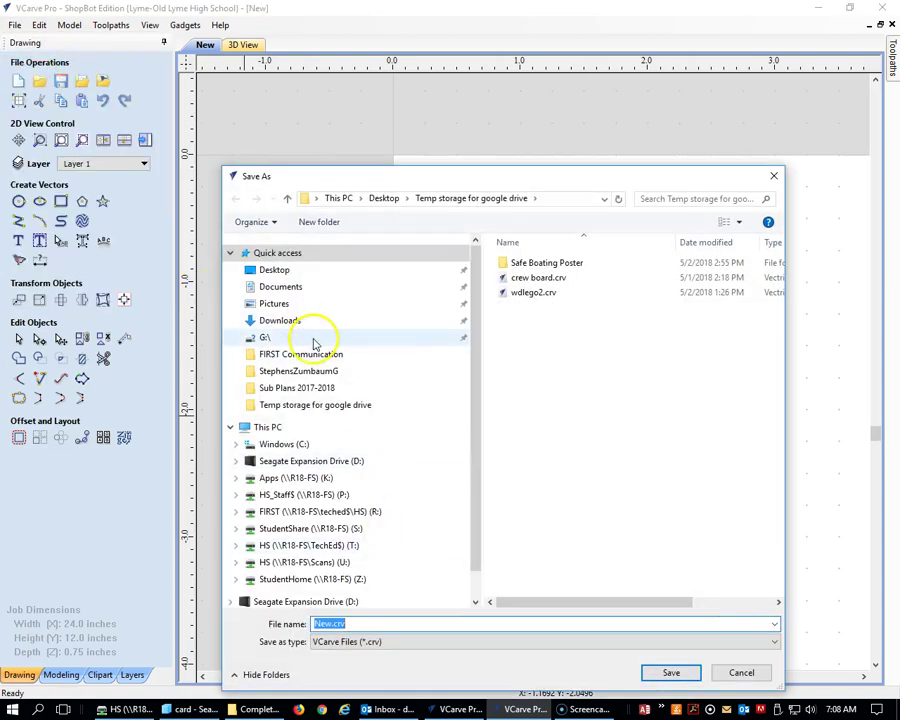
pyautogui.scroll(-1, 321, 512)
pyautogui.scroll(1, 321, 512)
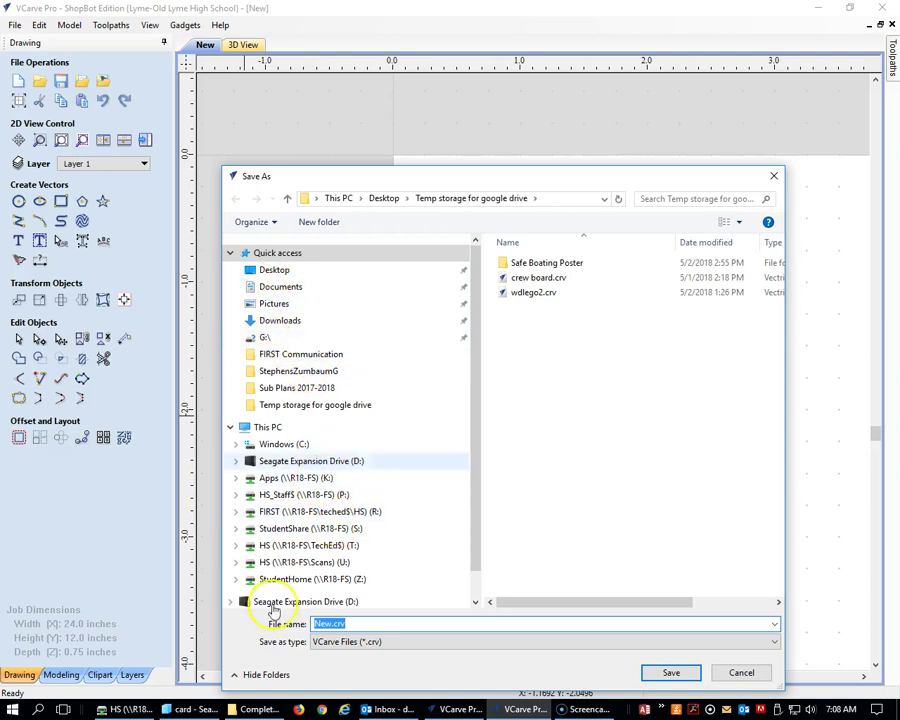
pyautogui.scroll(-1, 300, 498)
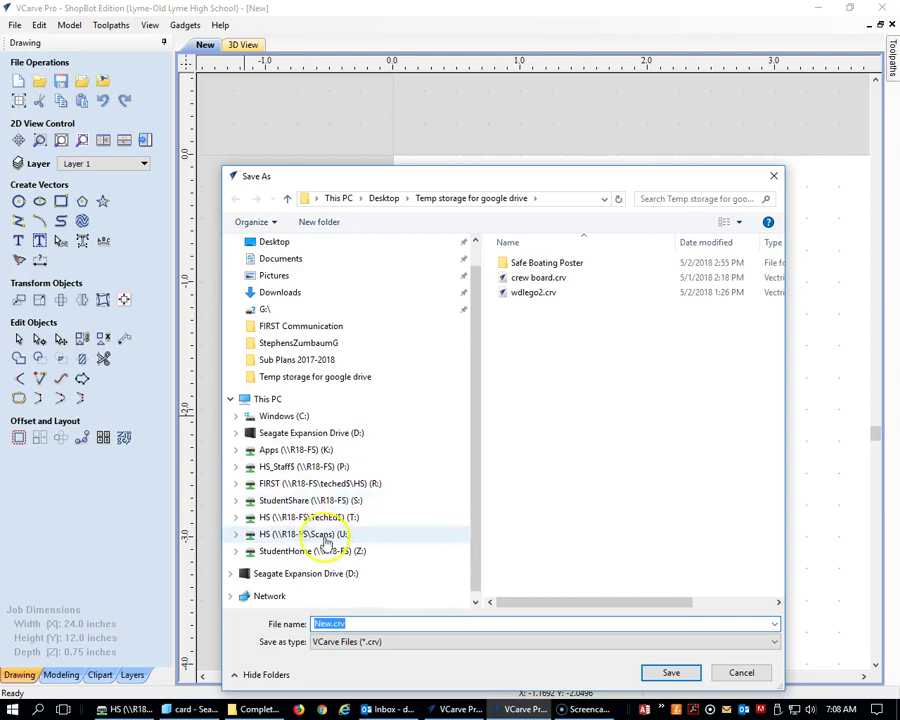
pyautogui.click(266, 416)
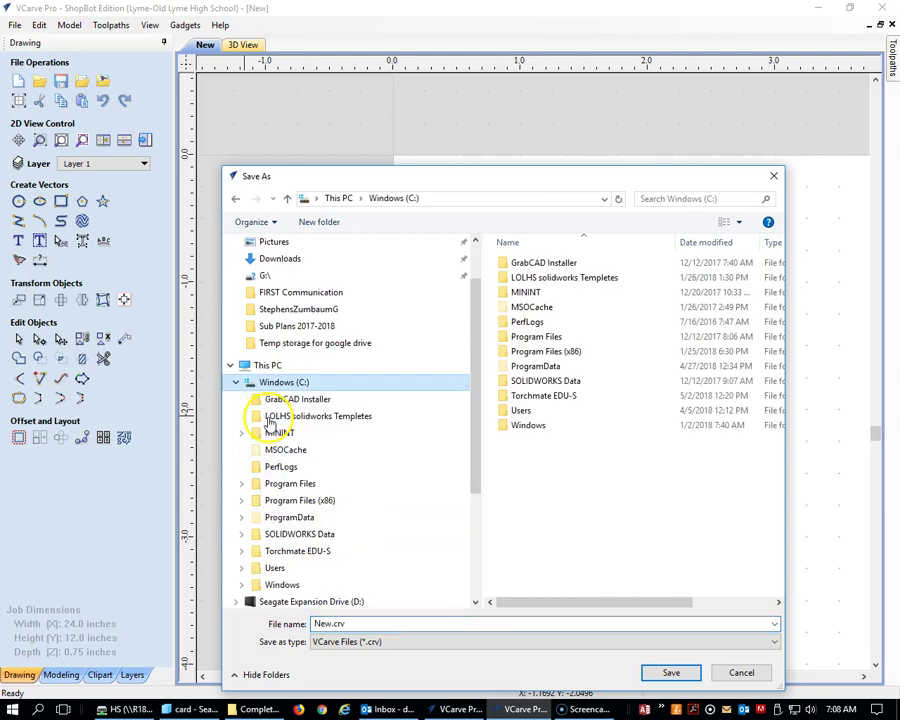
pyautogui.doubleClick(543, 410)
pyautogui.doubleClick(540, 305)
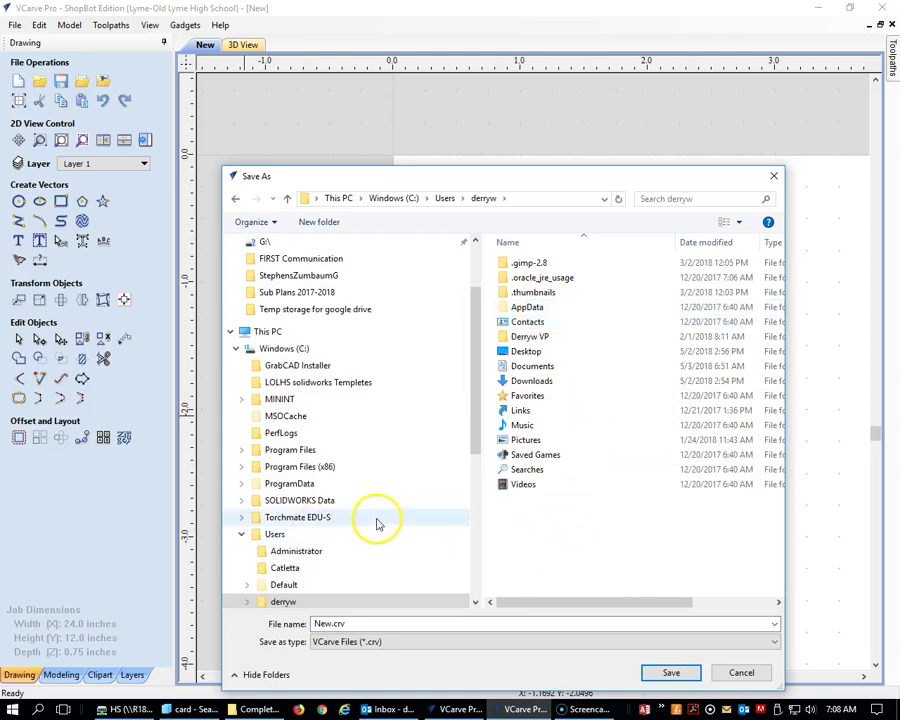
# Create a new folder named with the owner's surname followed by IT in the user folder and open it.
pyautogui.rightClick(562, 558)
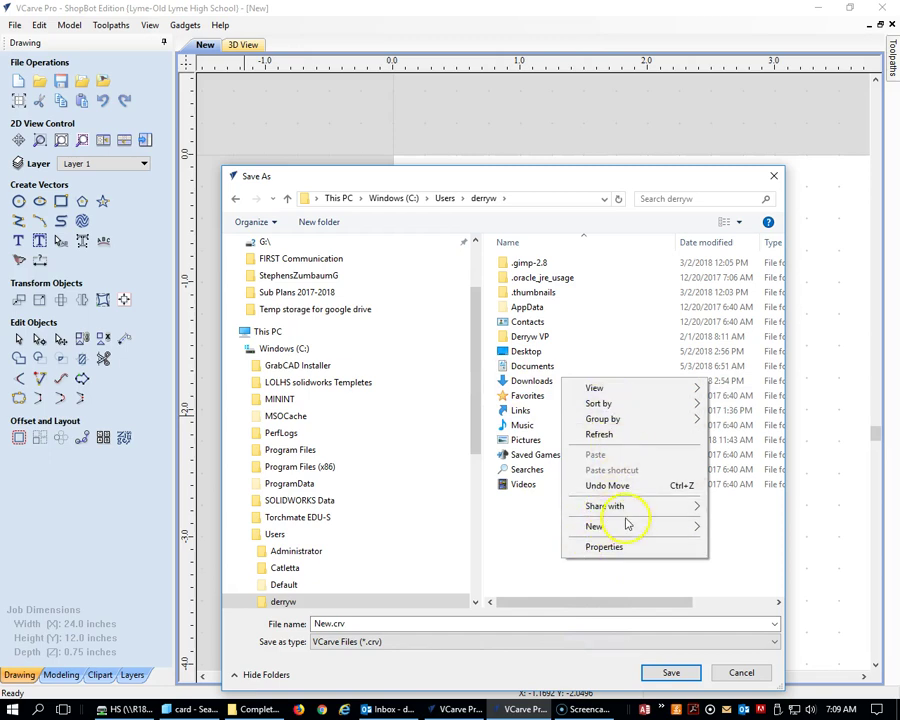
pyautogui.moveTo(629, 526)
pyautogui.click(366, 528)
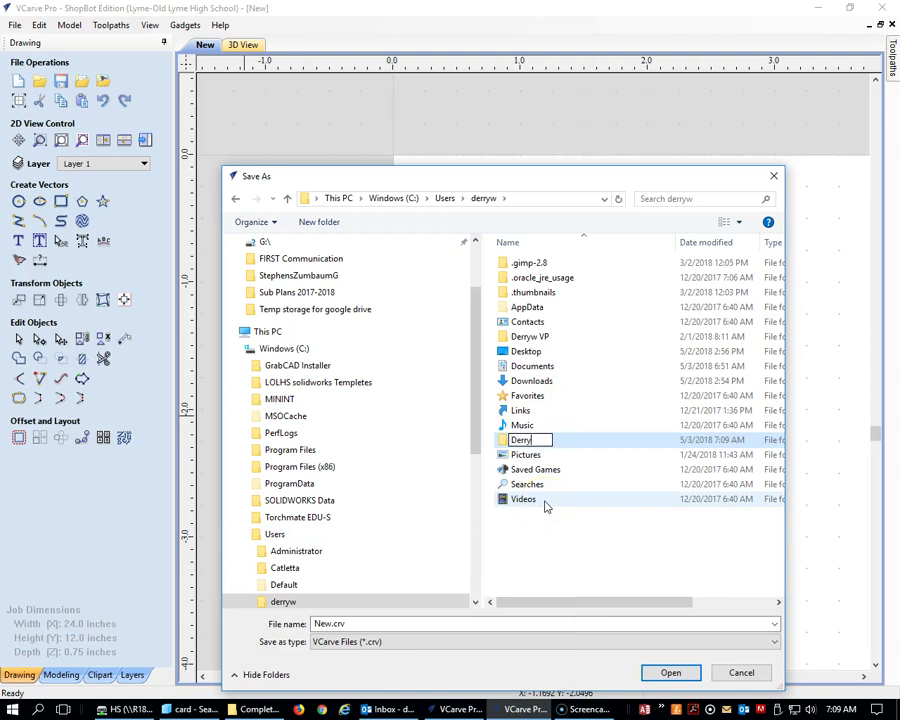
pyautogui.click(510, 449)
pyautogui.doubleClick(508, 447)
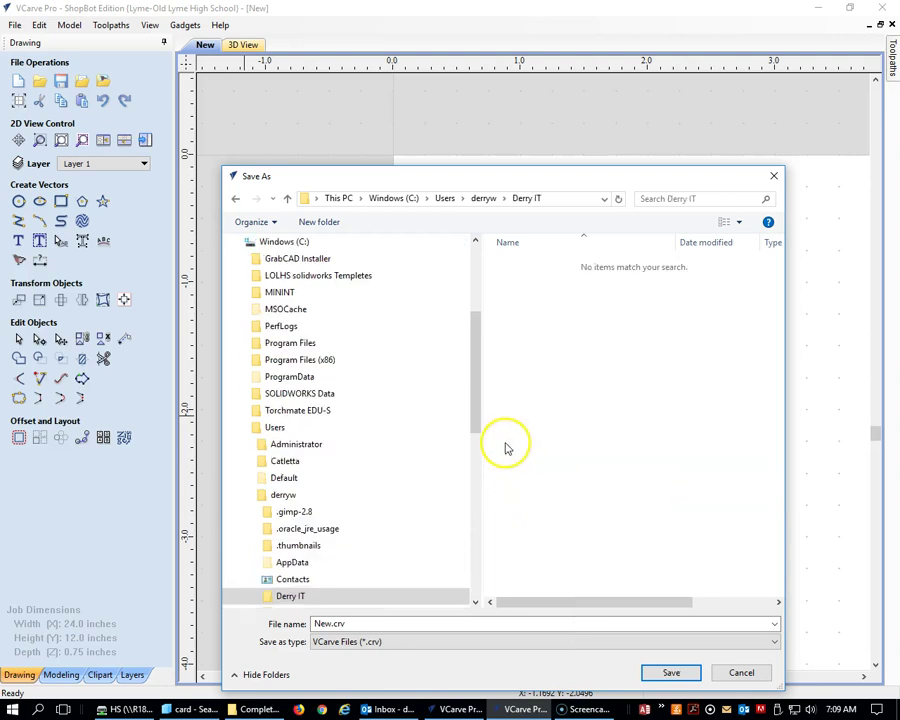
# Create a subfolder named ROV Project inside the new folder.
pyautogui.rightClick(522, 322)
pyautogui.moveTo(577, 468)
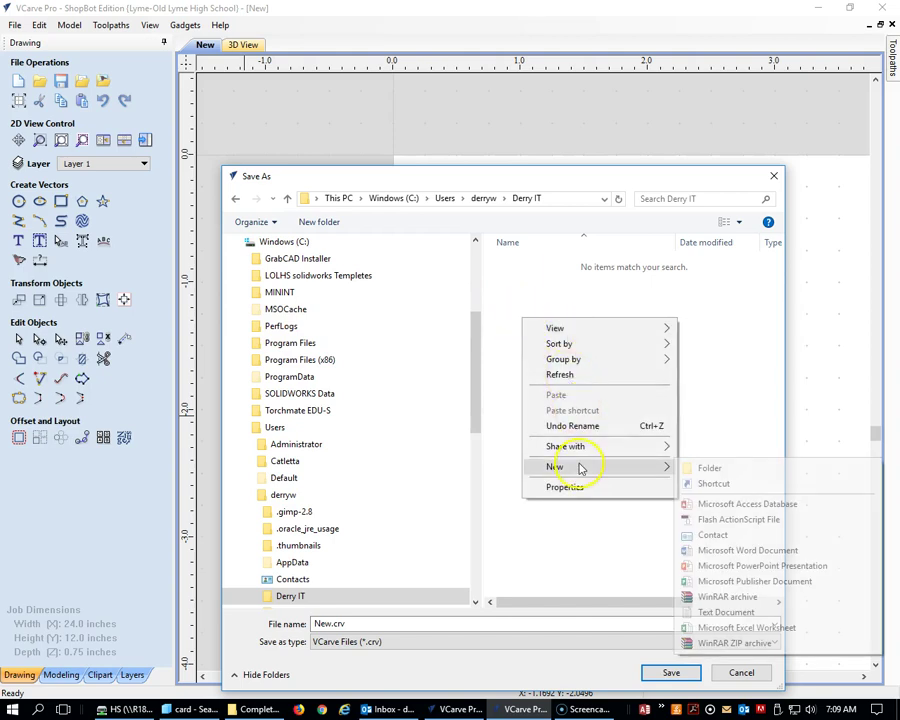
pyautogui.click(688, 463)
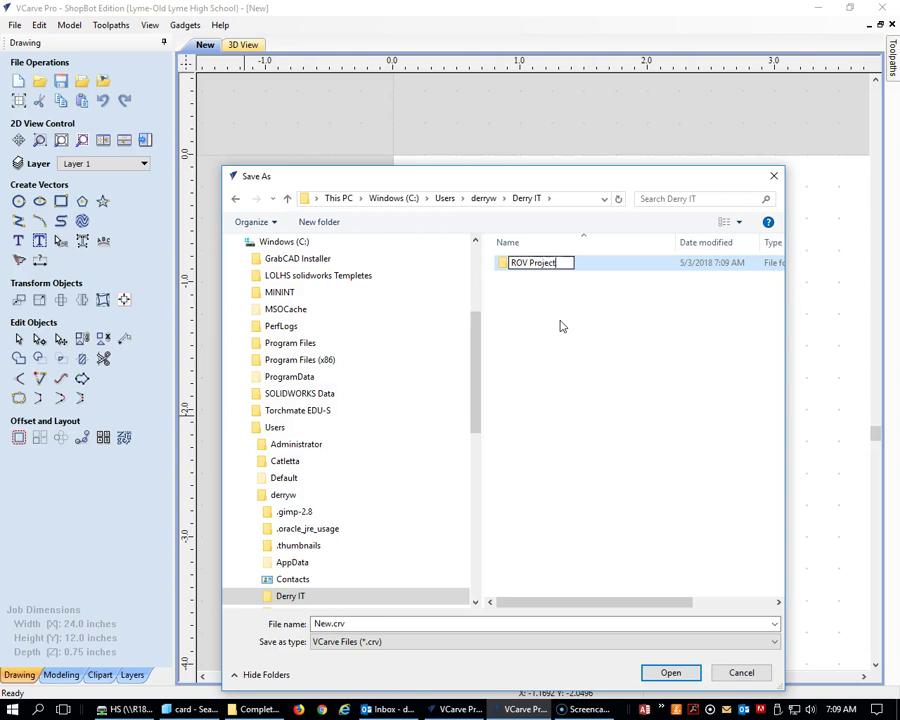
pyautogui.press('Return')
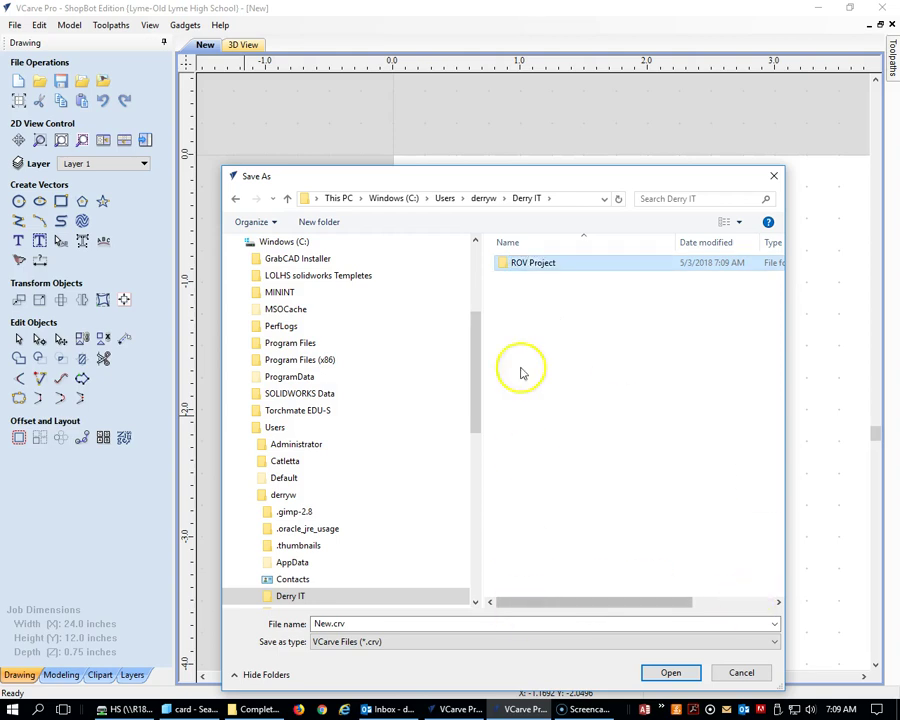
# Save the job in the ROV Project folder under the file name Arm.
pyautogui.doubleClick(512, 263)
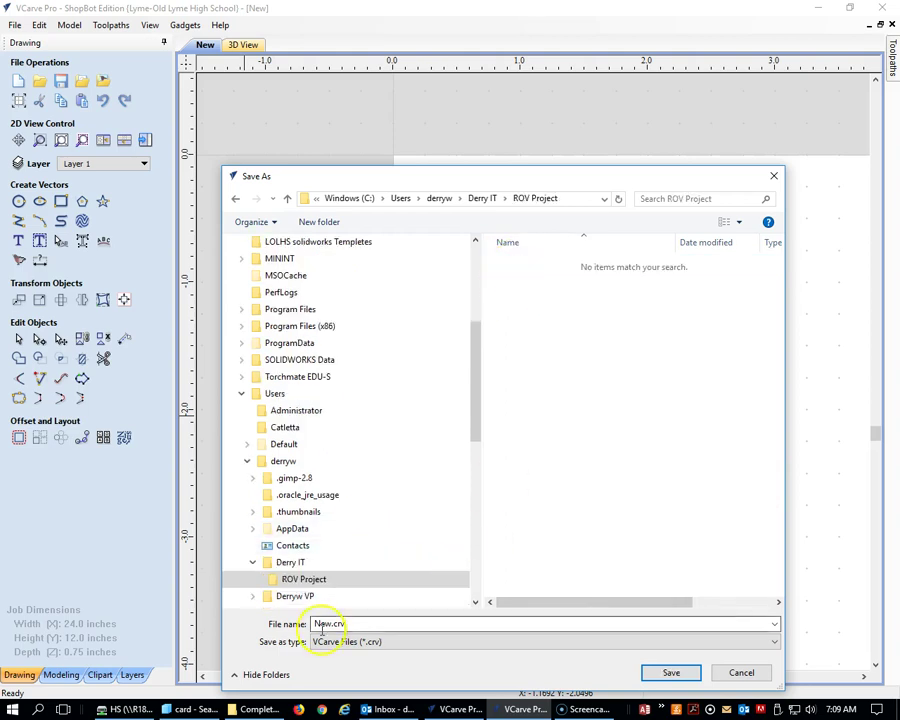
pyautogui.doubleClick(329, 623)
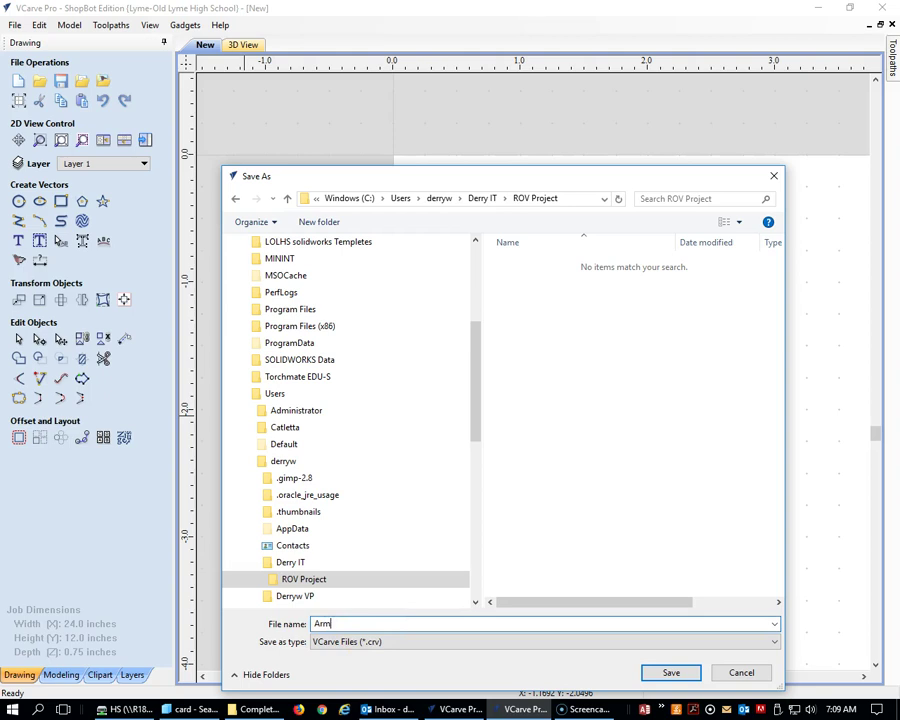
pyautogui.click(672, 671)
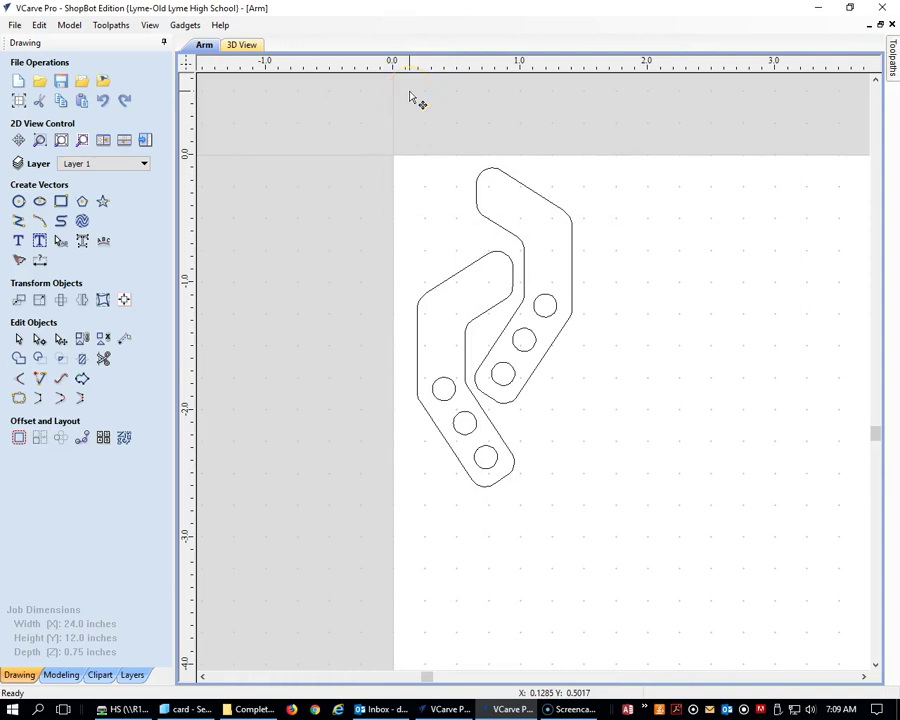
pyautogui.click(14, 25)
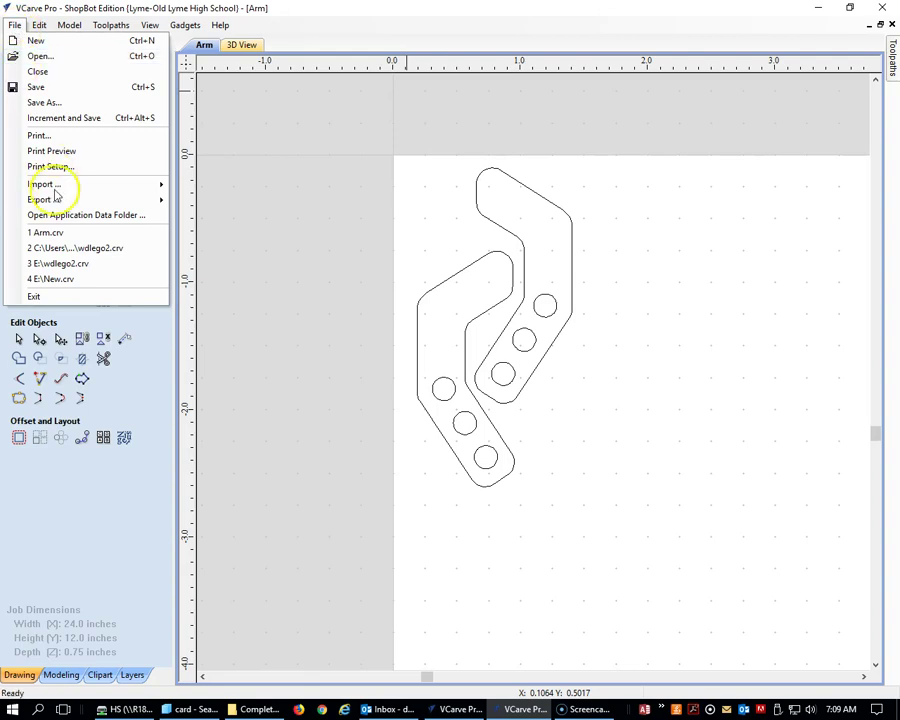
pyautogui.moveTo(70, 202)
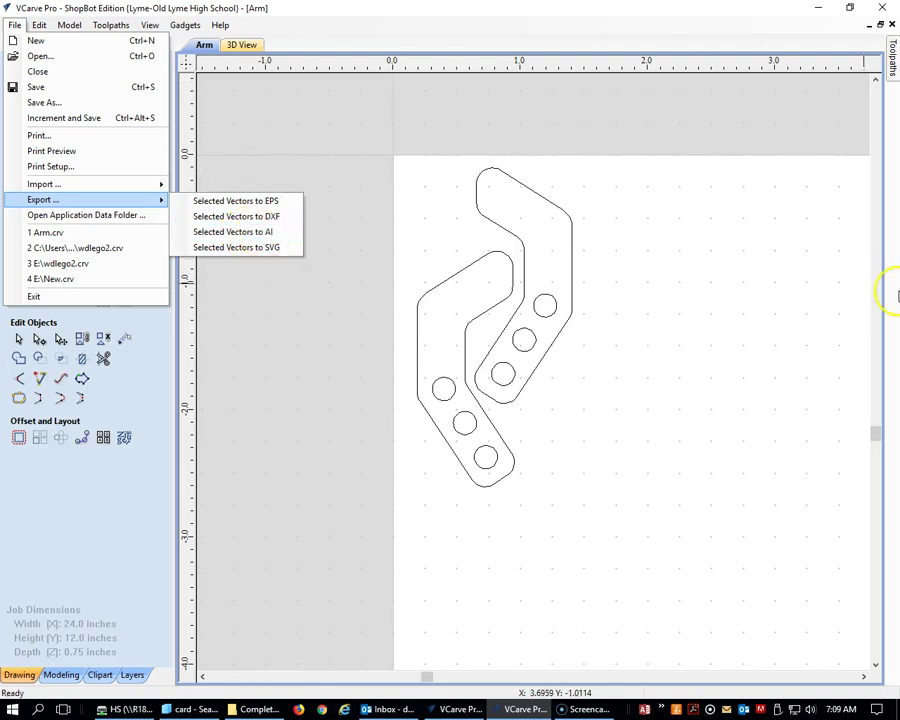
pyautogui.click(620, 200)
# Export both outlines with all their circles as the Adobe Illustrator file WDArm.ai in ROV Project, and close the program.
pyautogui.moveTo(347, 104); pyautogui.dragTo(700, 543)
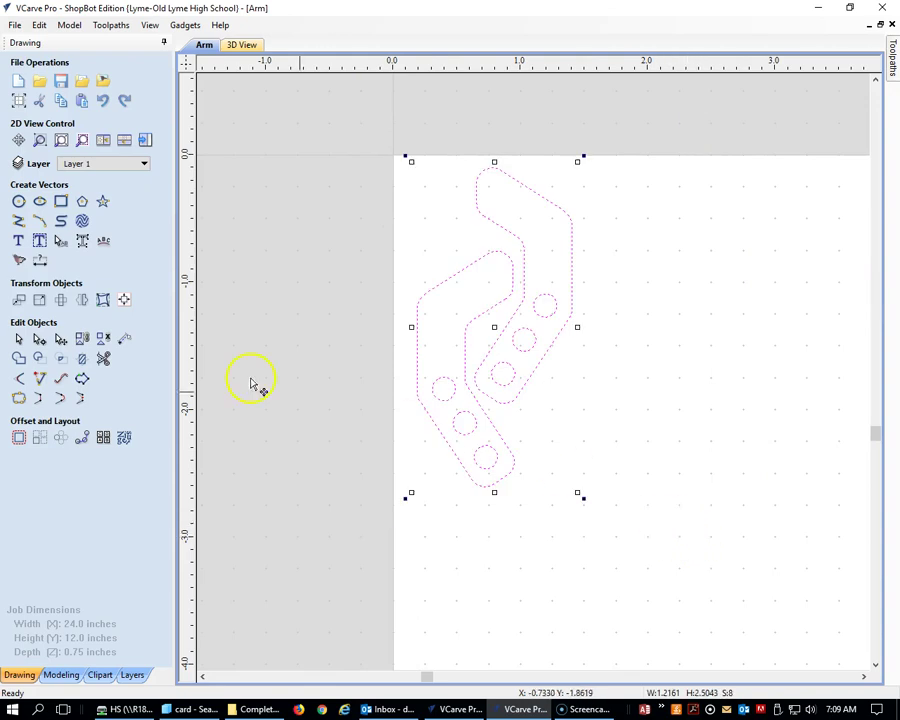
pyautogui.click(16, 27)
pyautogui.moveTo(37, 201)
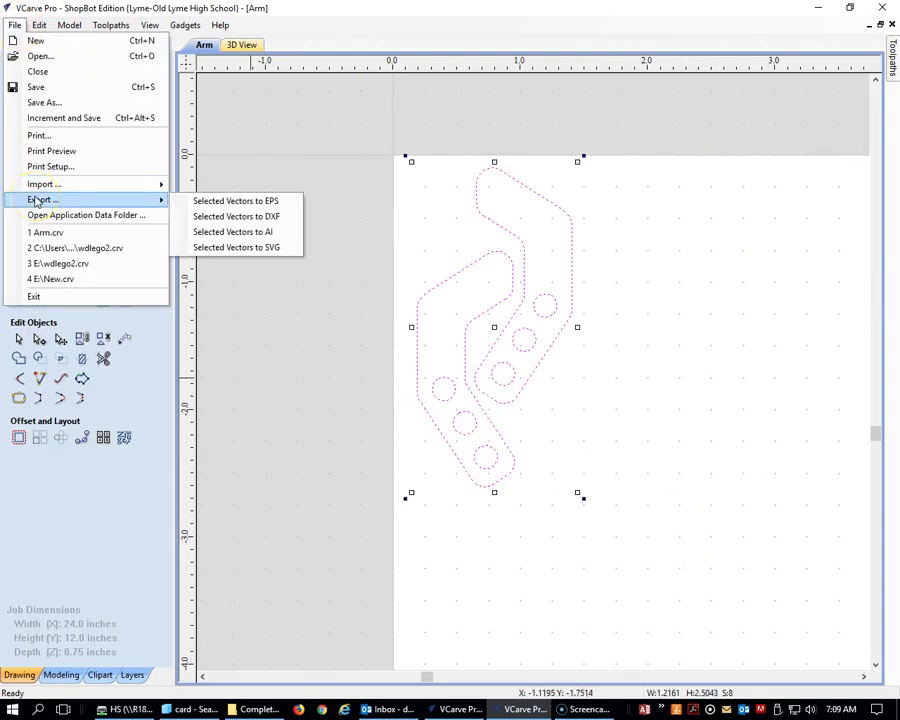
pyautogui.click(279, 232)
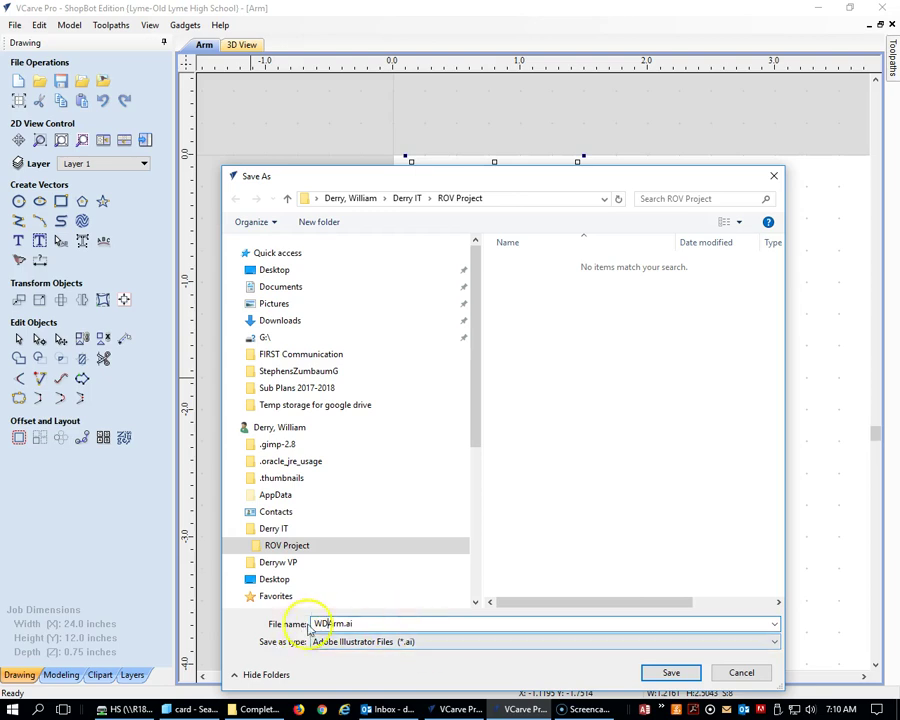
pyautogui.click(670, 673)
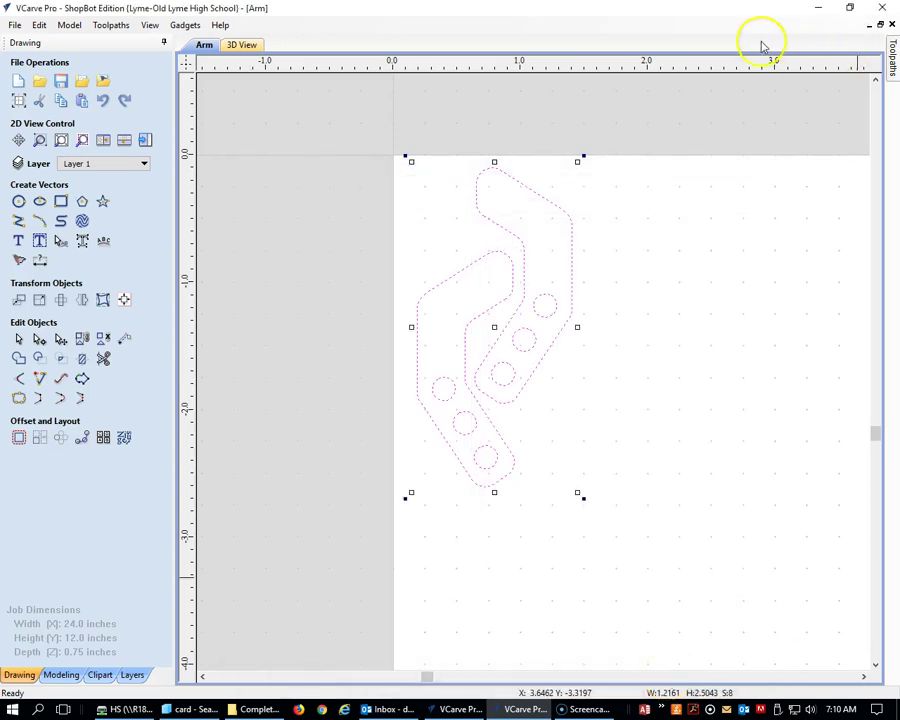
pyautogui.click(884, 12)
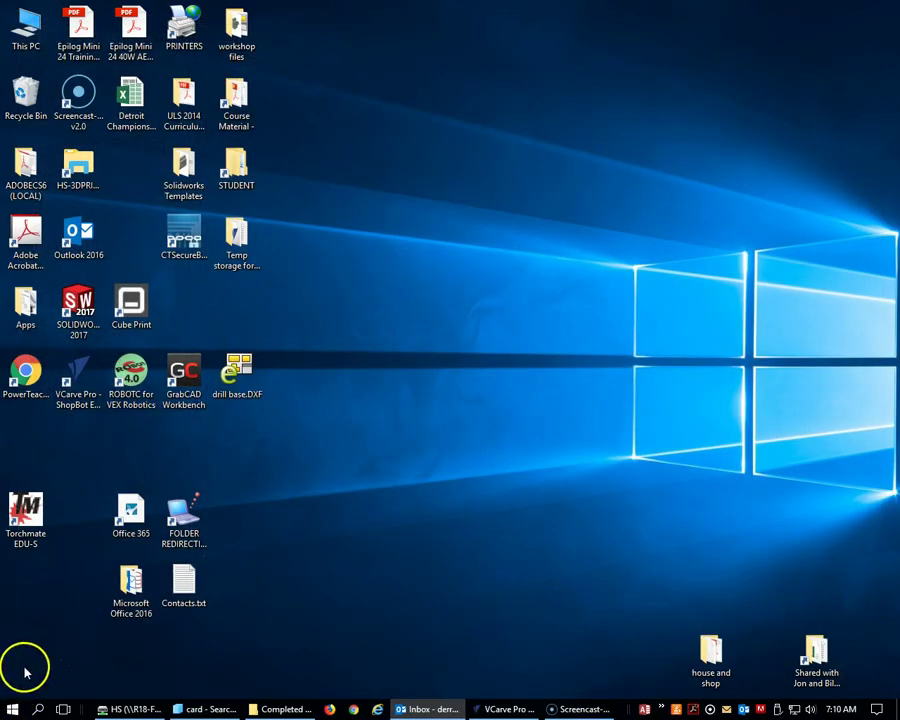